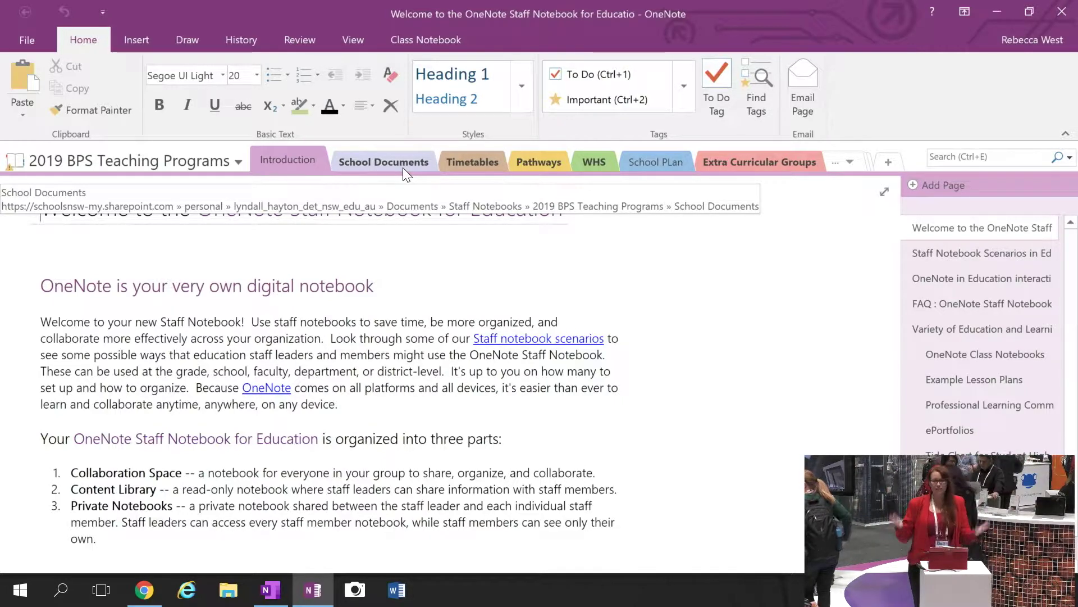
# Open the School Documents section and view its 2019- Important Information, 2019 Staff List and School Map 2019 pages.
pyautogui.click(402, 168)
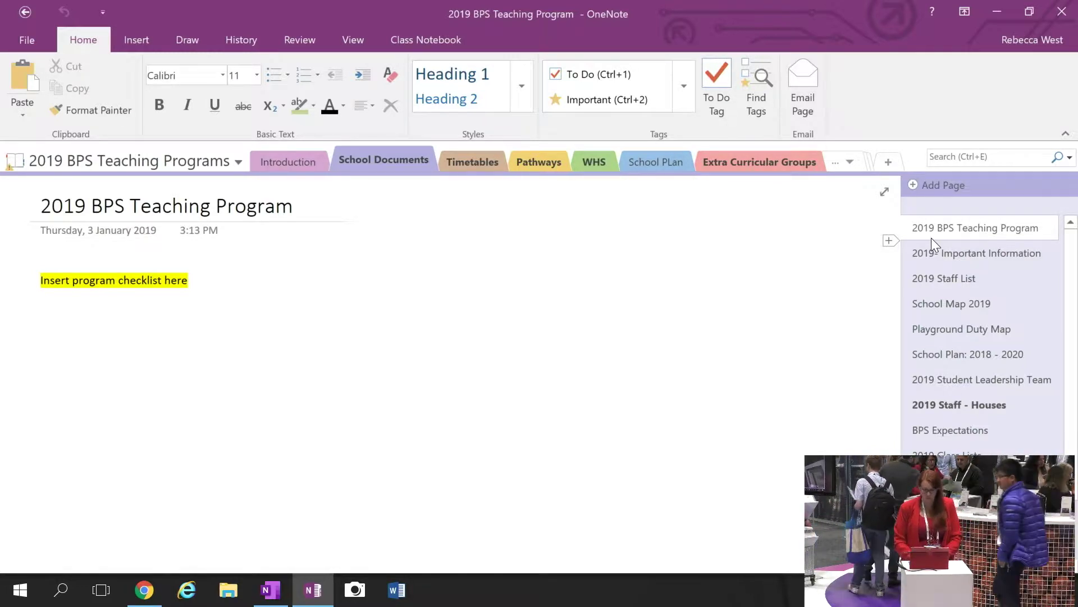
pyautogui.click(951, 253)
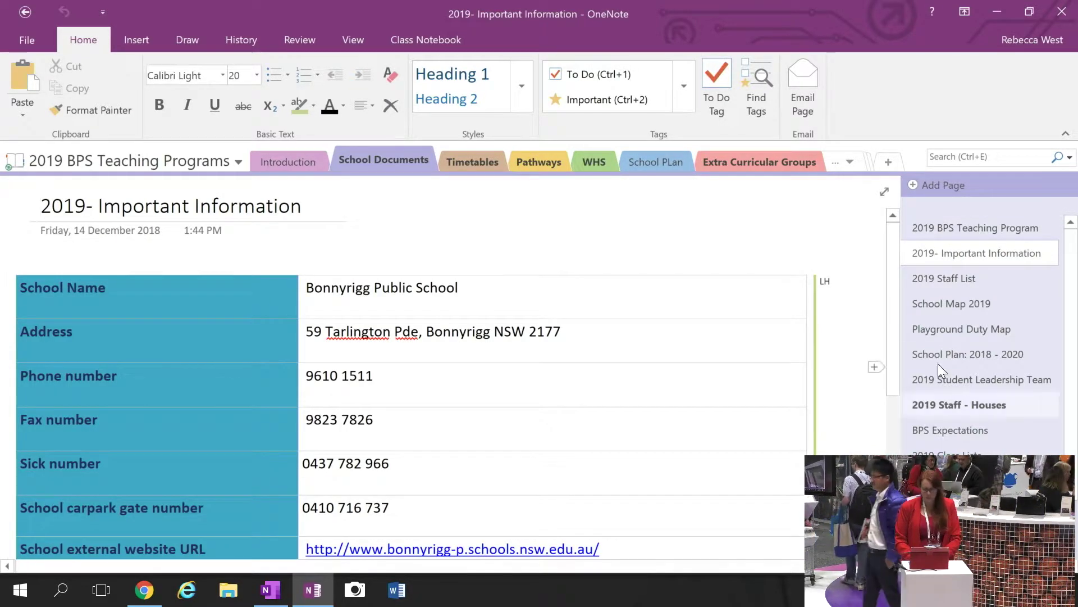
pyautogui.click(962, 280)
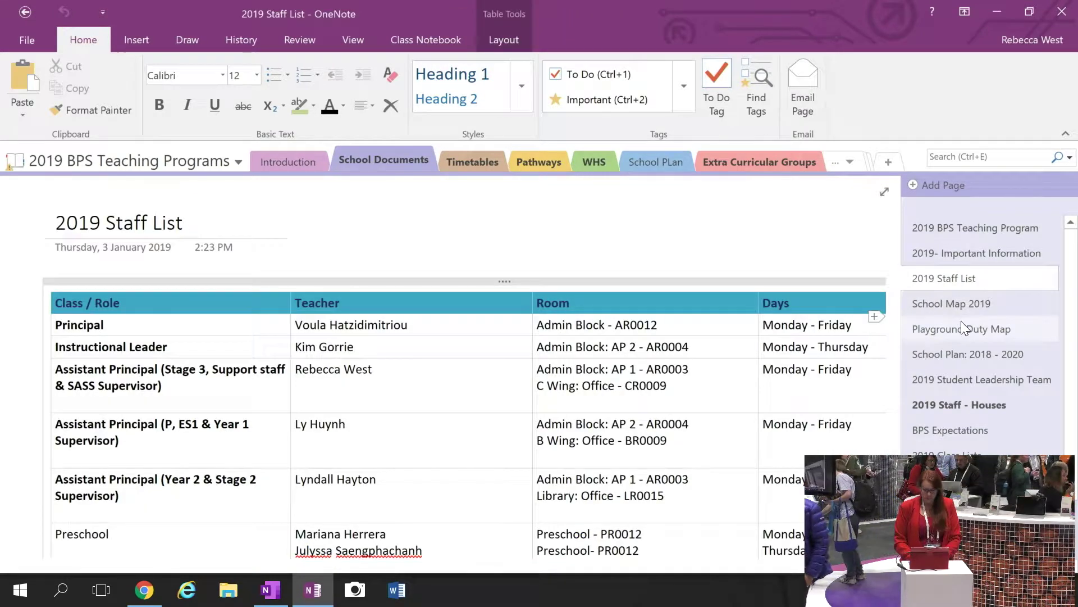
pyautogui.click(965, 303)
pyautogui.scroll(-3, 91, 313)
pyautogui.scroll(-1, 91, 313)
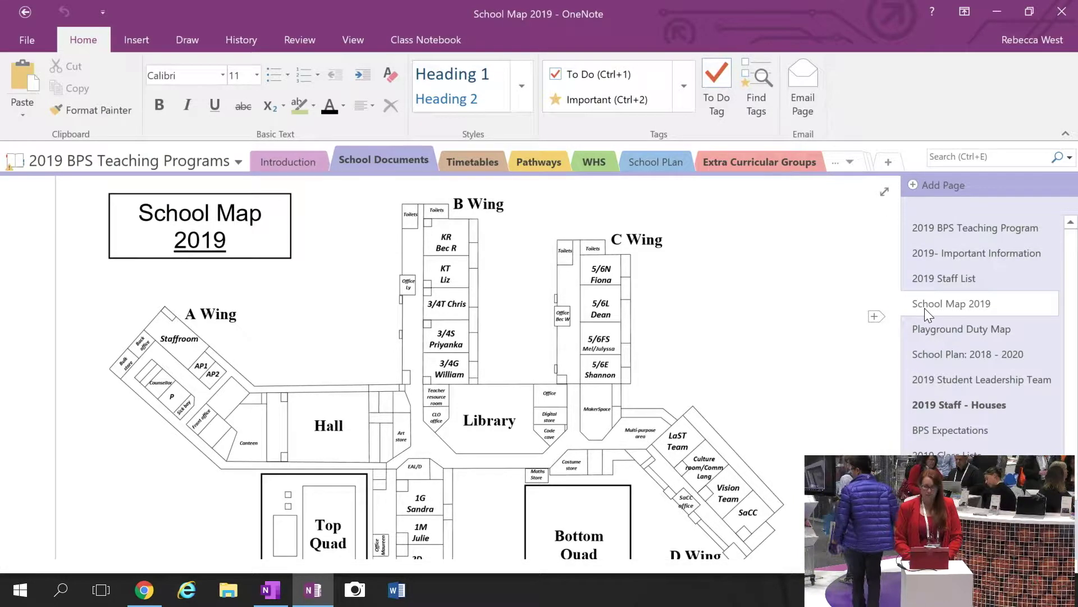
# View the Playground Duty Map page and look through the School Plan: 2018 - 2020 page.
pyautogui.click(958, 329)
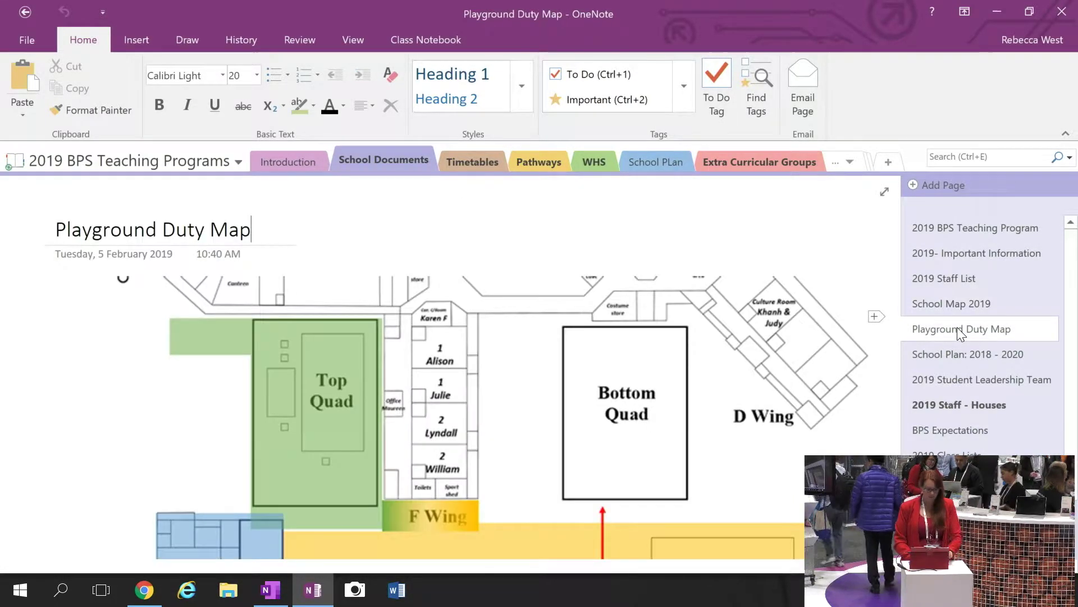
pyautogui.scroll(-5, 113, 176)
pyautogui.scroll(4, 113, 176)
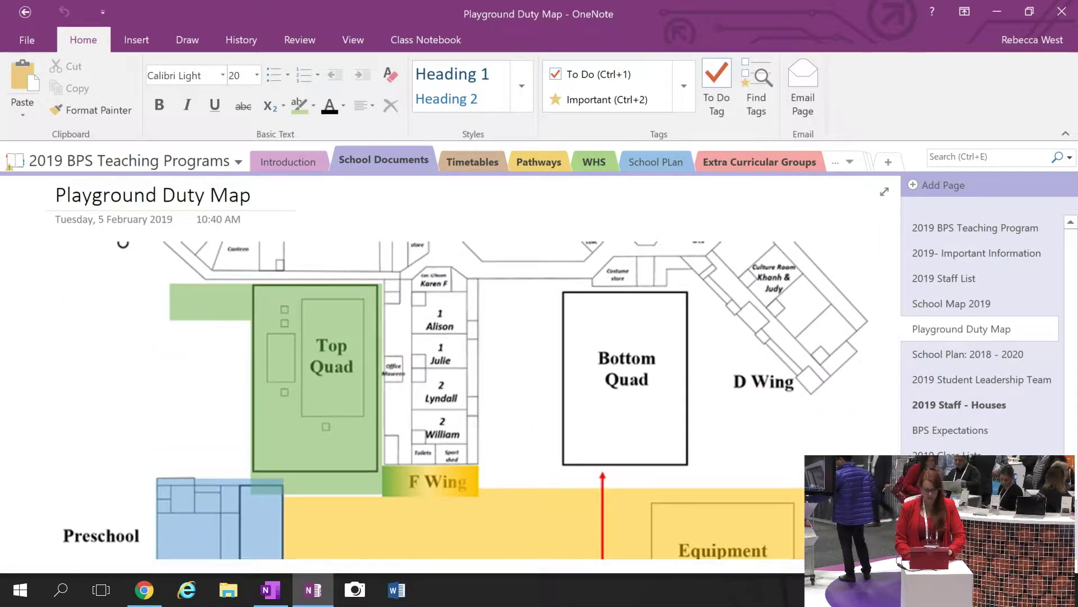
pyautogui.click(942, 357)
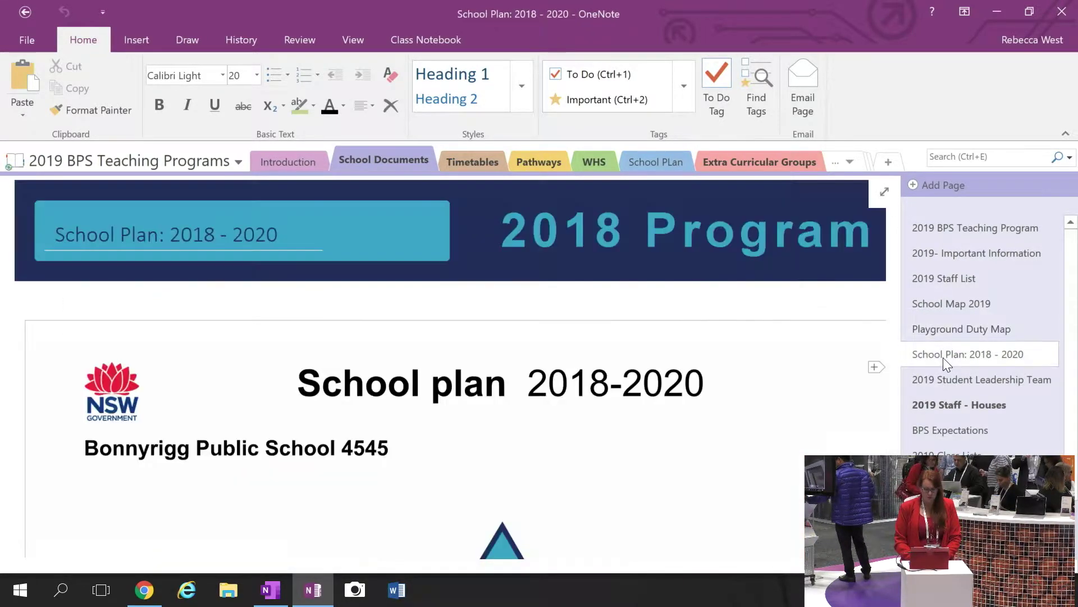
pyautogui.scroll(-5, 337, 371)
pyautogui.scroll(-15, 337, 371)
pyautogui.scroll(20, 207, 506)
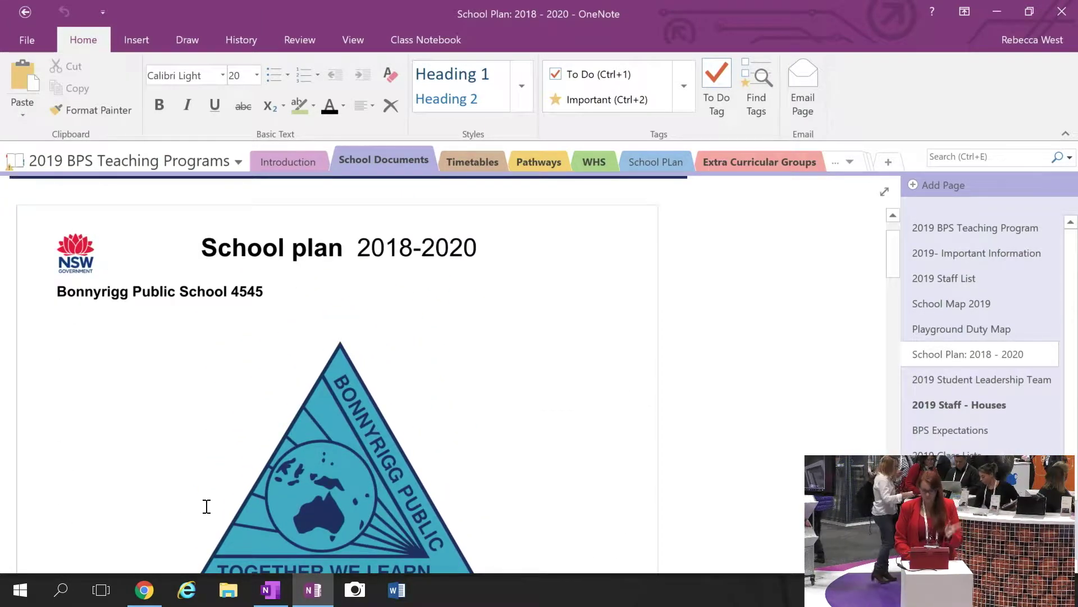
# View the BPS Expectations page and look over the remaining pages listed in the School Documents section.
pyautogui.click(957, 433)
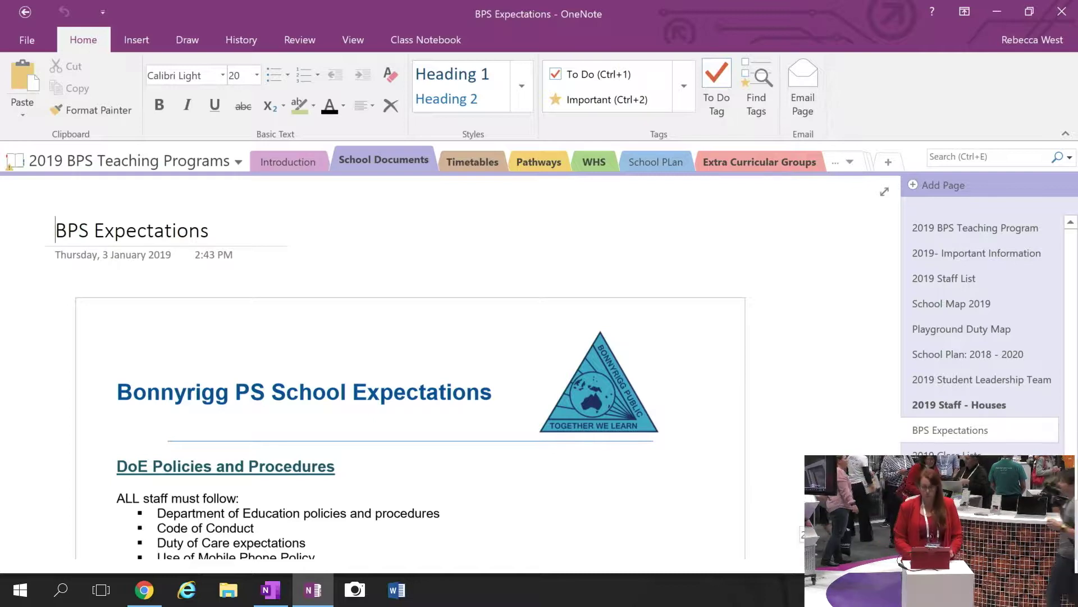
pyautogui.scroll(-2, 983, 337)
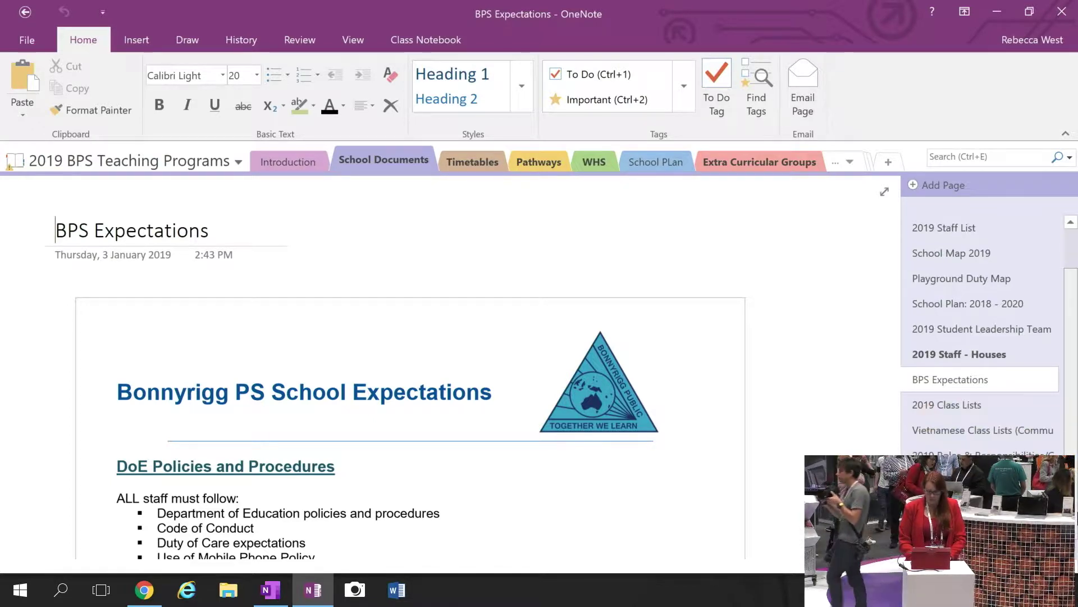
pyautogui.scroll(-1, 983, 337)
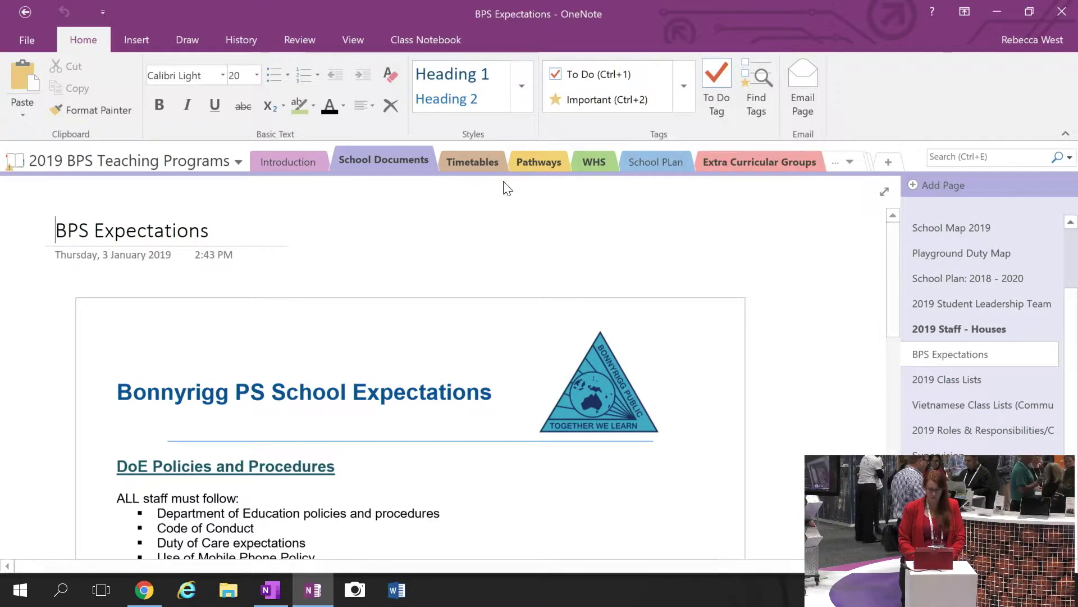
pyautogui.scroll(-1, 458, 168)
# View the Timetables, WHS and Extra Curricular Groups sections one after another.
pyautogui.click(459, 168)
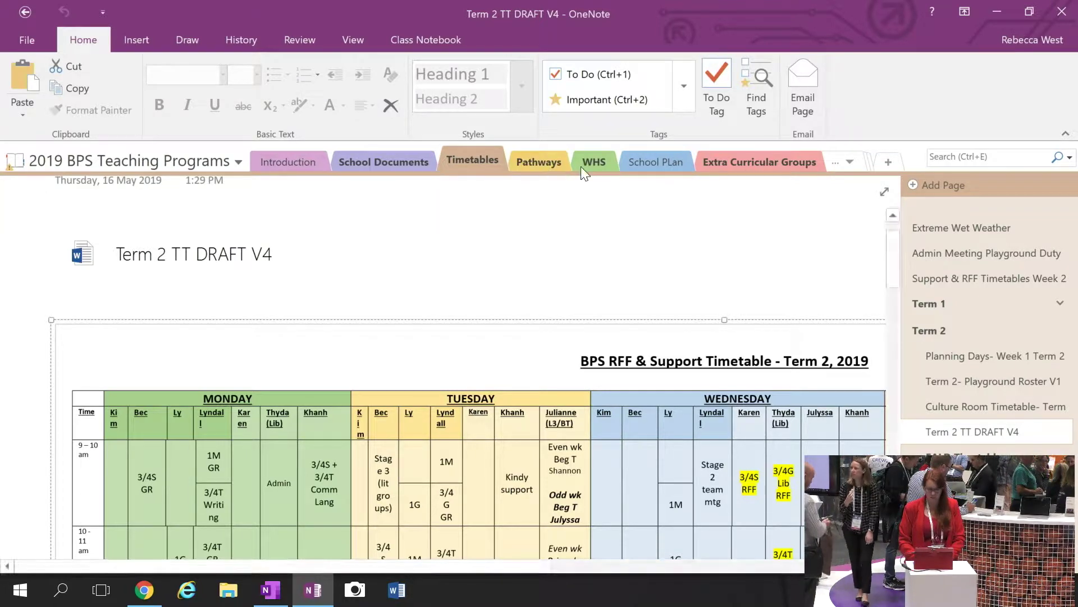
pyautogui.click(601, 165)
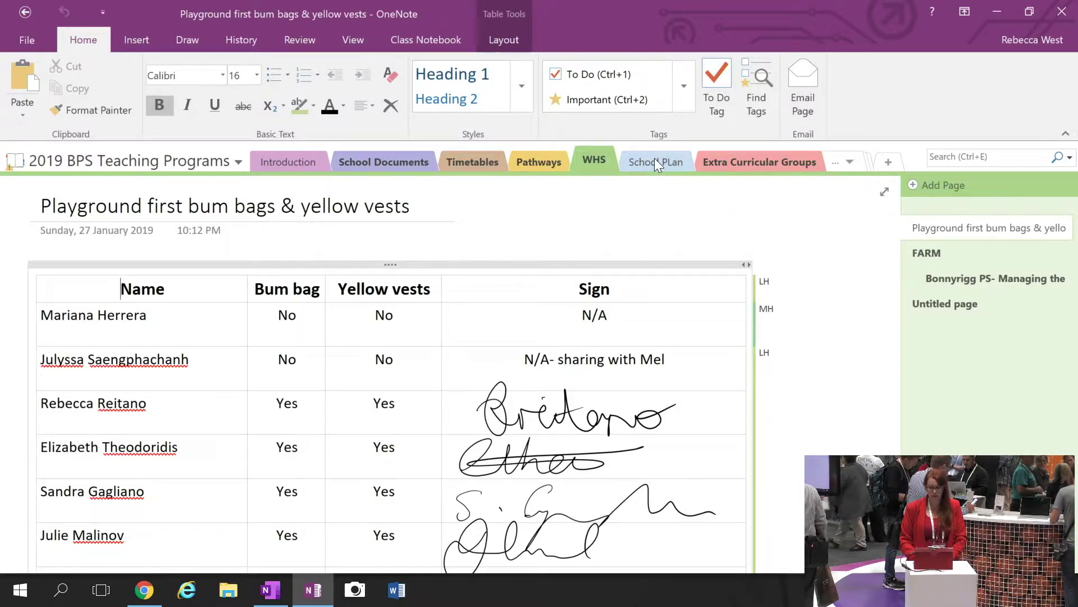
pyautogui.click(765, 166)
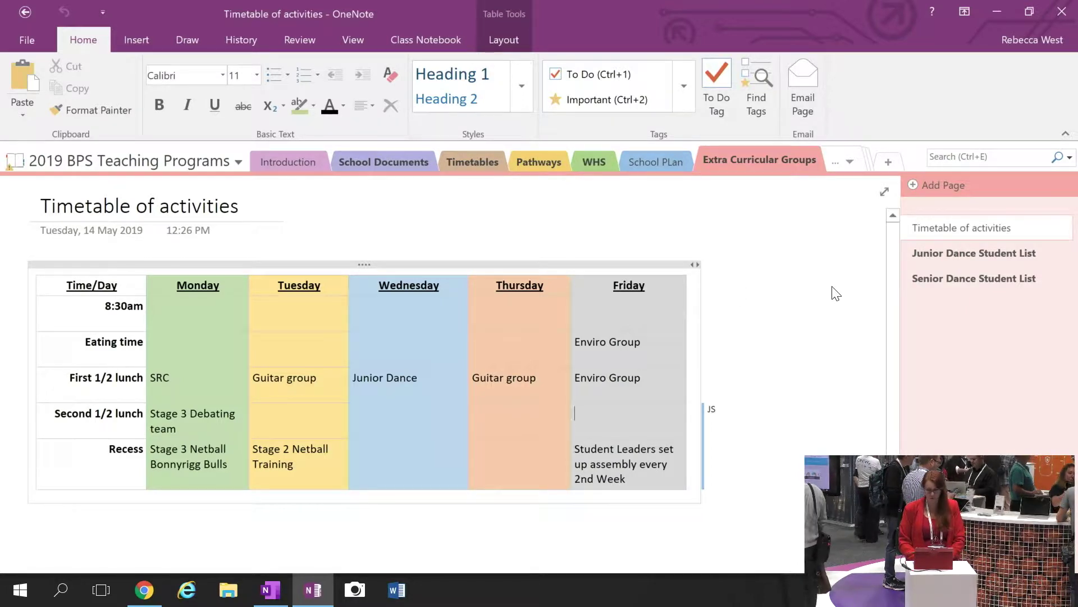
# Open the _Content Library section group and view the DoE Important Policies page in its policies section.
pyautogui.click(854, 167)
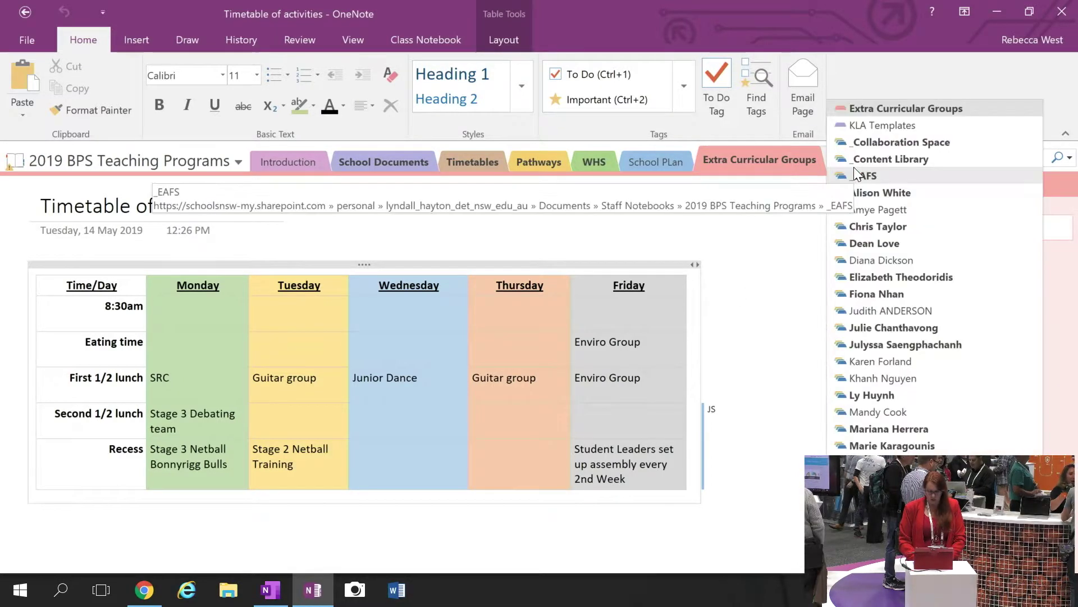
pyautogui.click(907, 158)
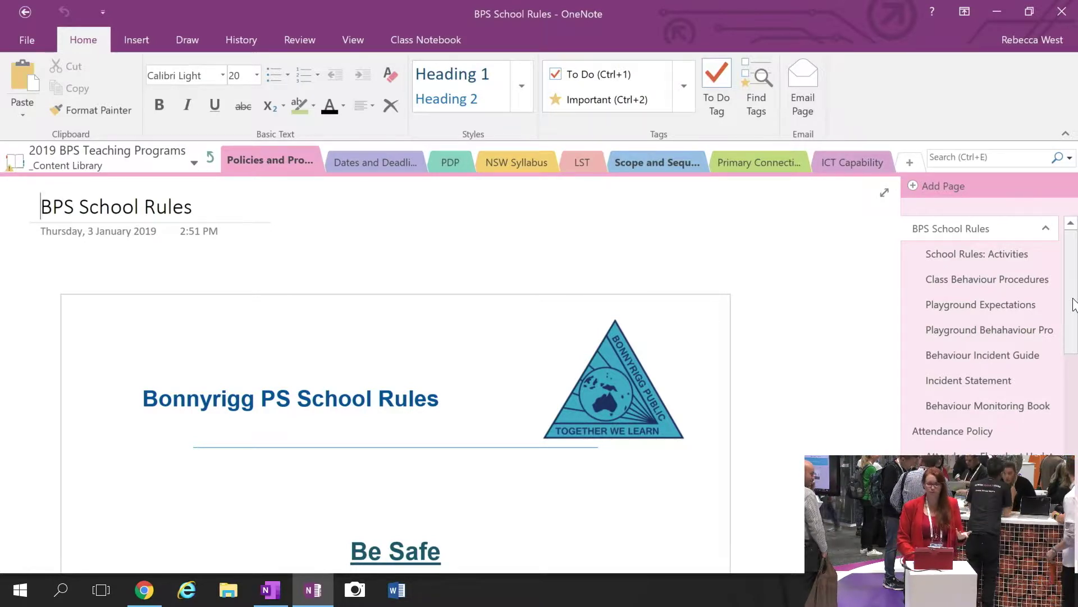
pyautogui.scroll(-10, 1073, 305)
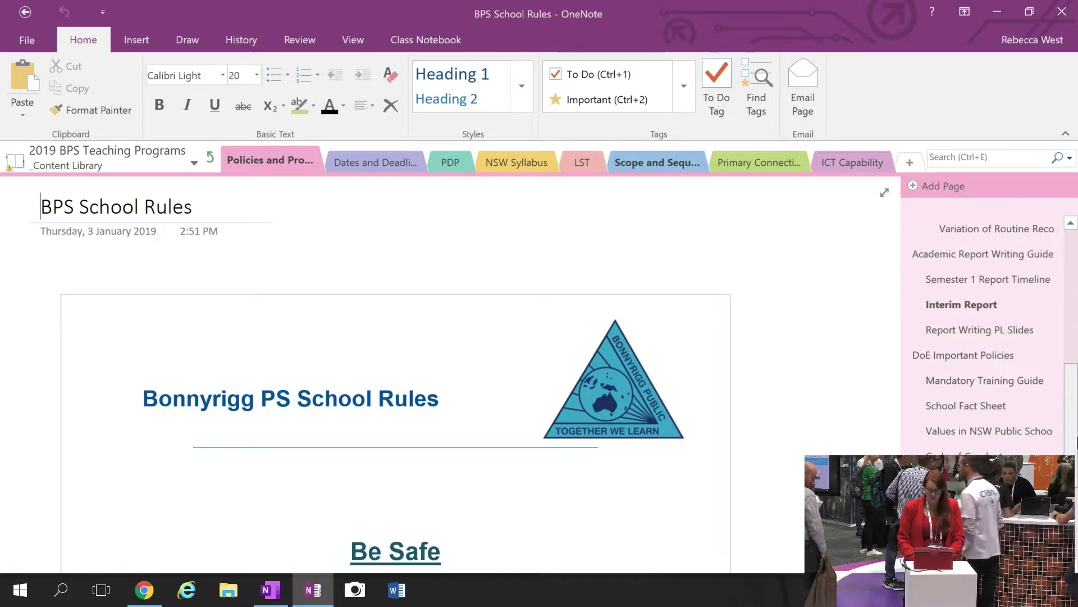
pyautogui.click(977, 300)
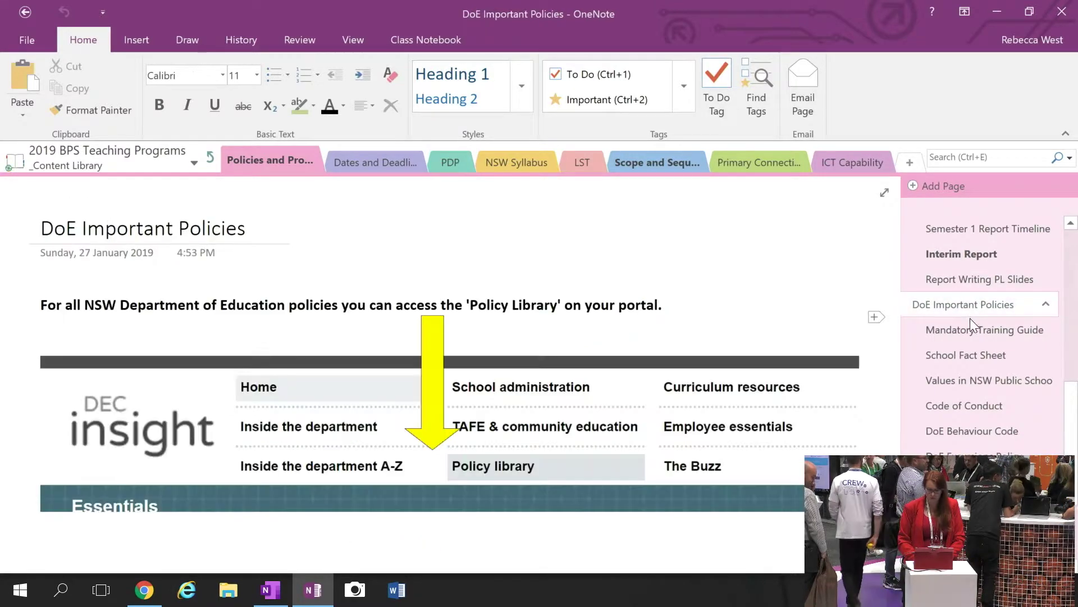
# Look through the Mandatory Training Guide and School Fact Sheet subpages of DoE Important Policies.
pyautogui.click(969, 328)
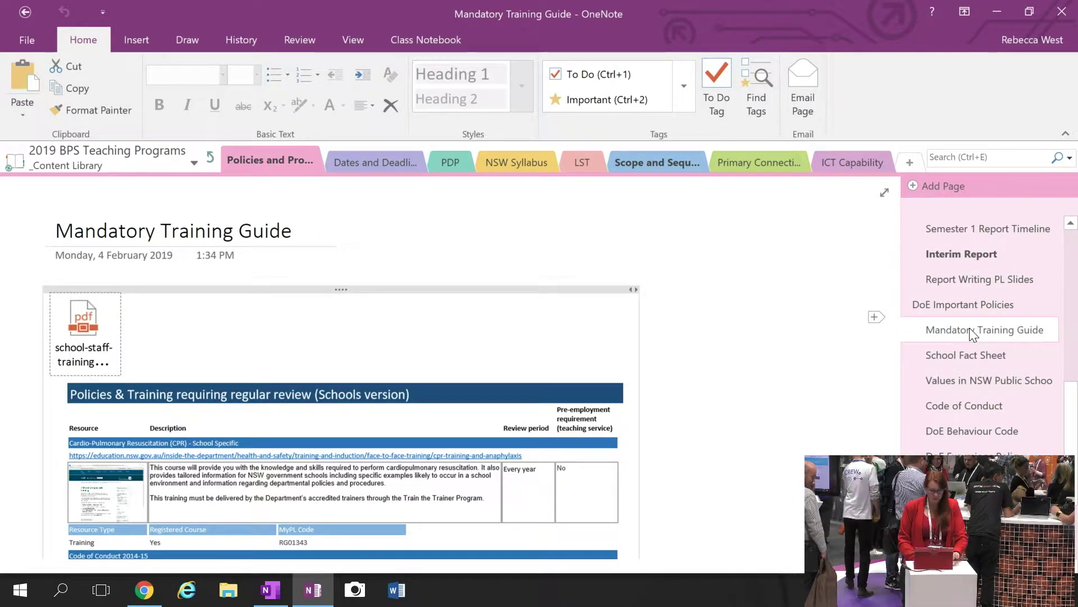
pyautogui.scroll(-10, 342, 393)
pyautogui.scroll(-5, 678, 277)
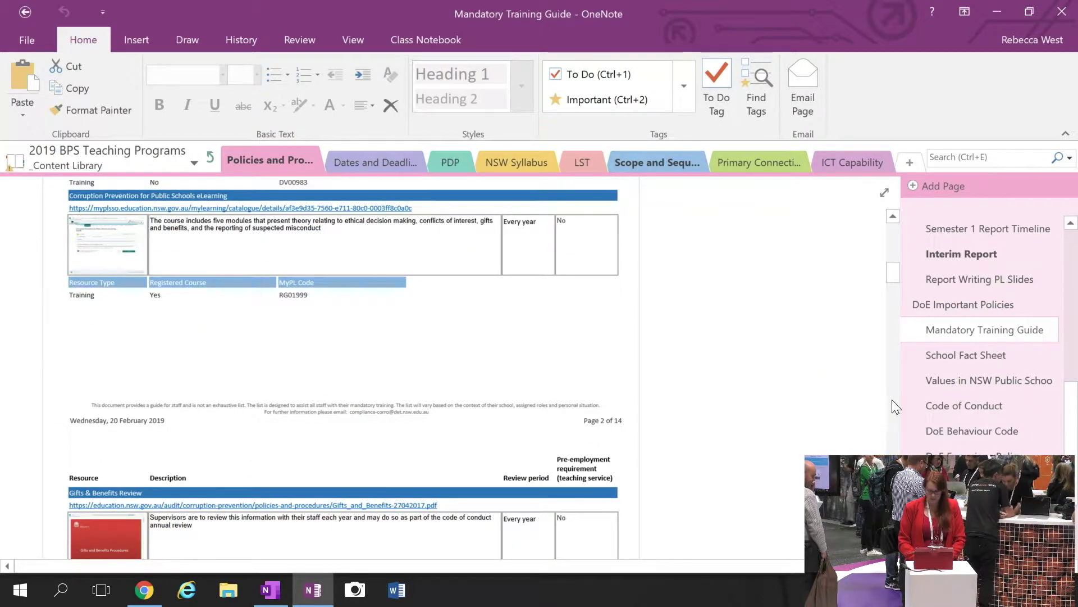
pyautogui.click(973, 361)
pyautogui.scroll(-5, 108, 320)
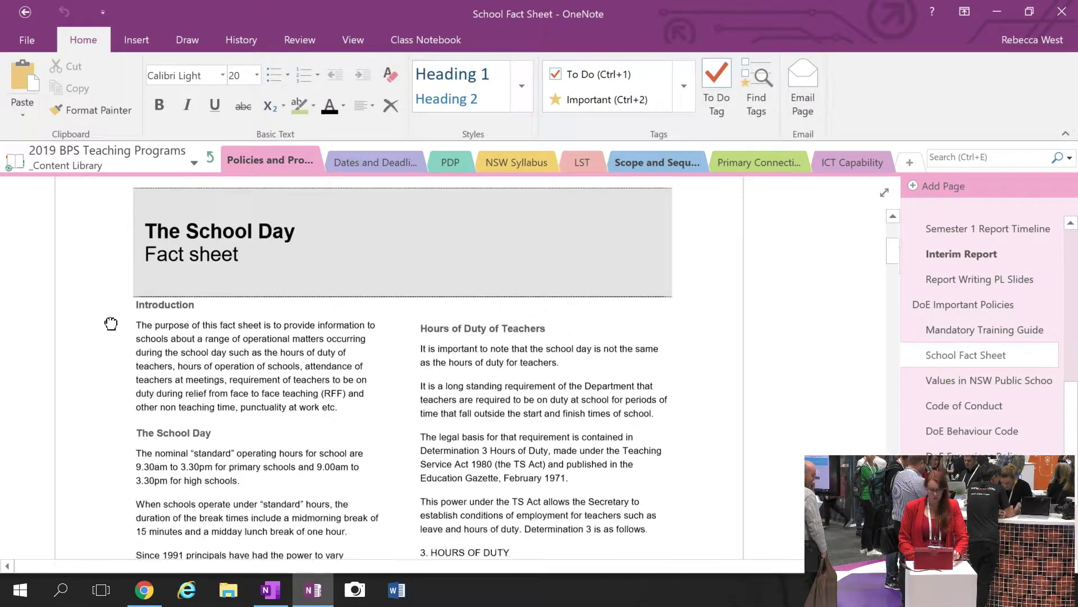
pyautogui.scroll(-5, 743, 396)
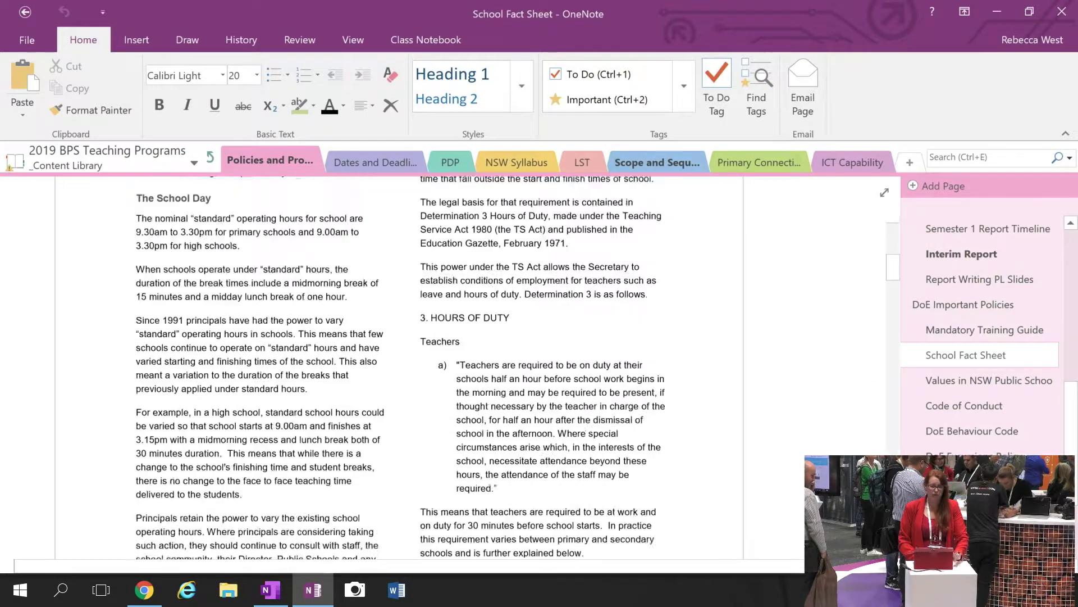
# View the NSW public school values, Code of Conduct, DoE Behaviour Code and DoE Excursions Policy pages in turn.
pyautogui.click(948, 385)
pyautogui.click(959, 407)
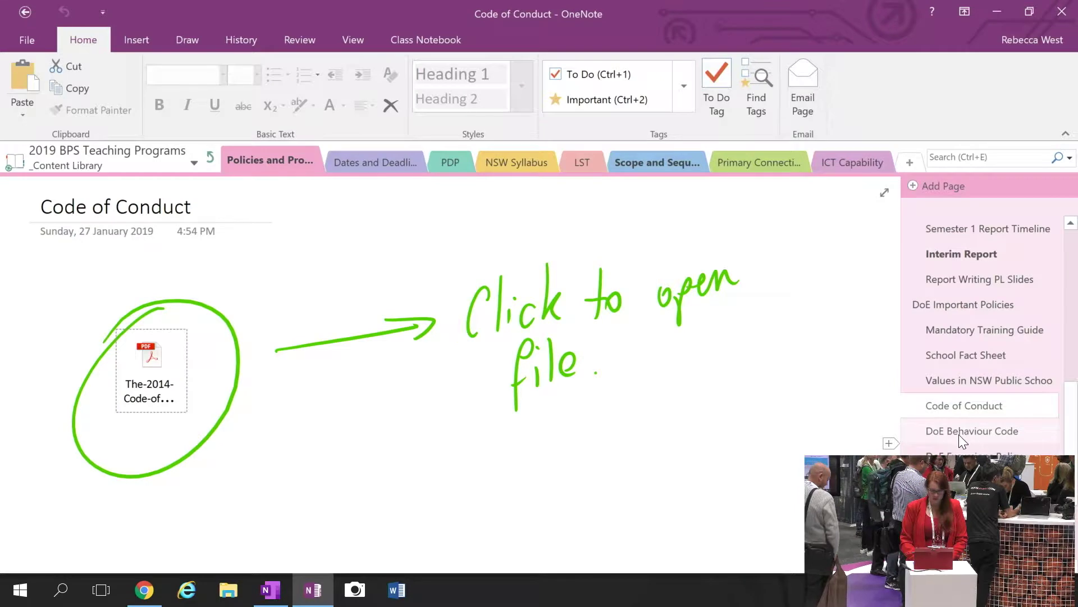
pyautogui.click(959, 432)
pyautogui.click(962, 453)
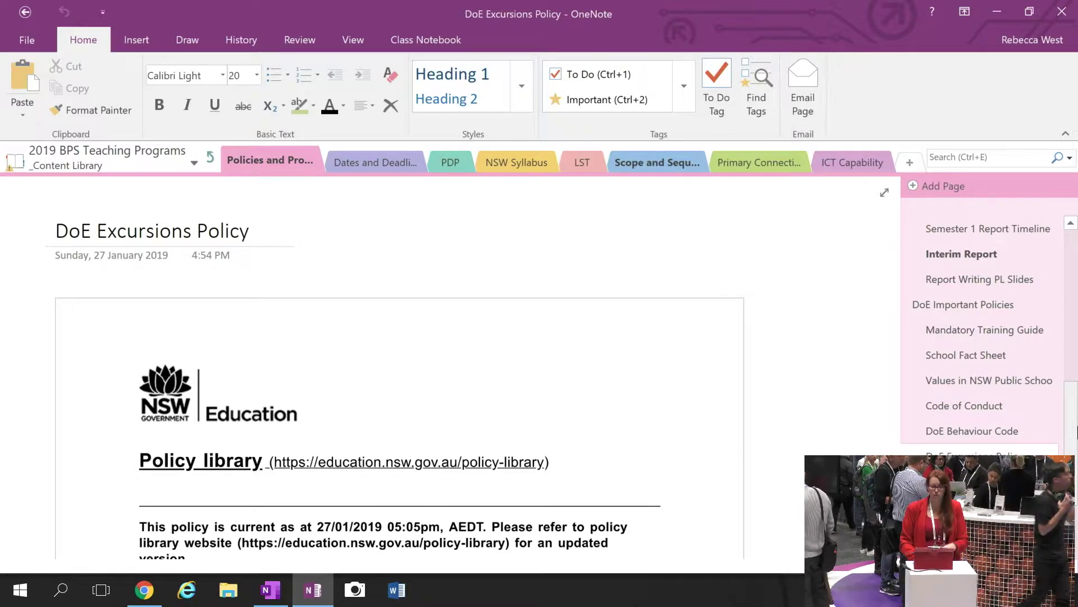
# Open the Academic Report Writing Guidelines page and look back through it to its title.
pyautogui.scroll(2, 1073, 424)
pyautogui.moveTo(1073, 424); pyautogui.dragTo(1071, 371)
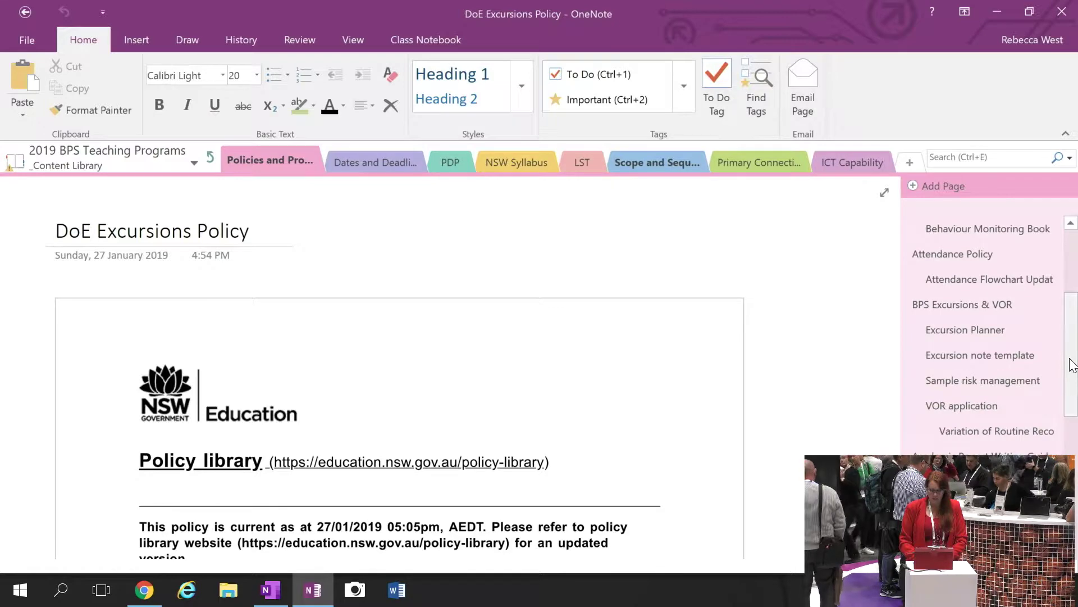
pyautogui.click(984, 454)
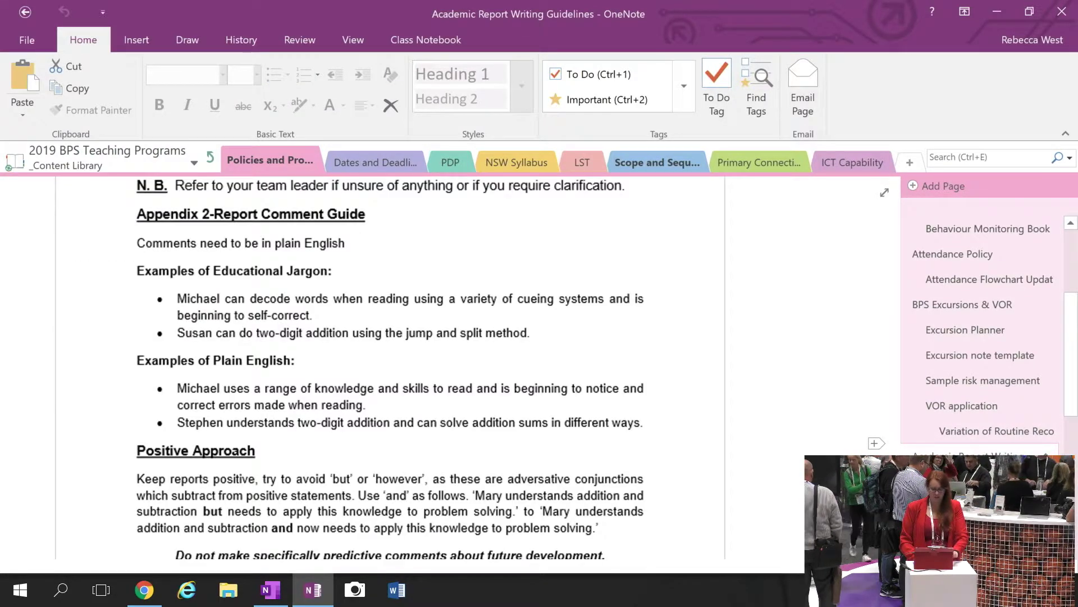
pyautogui.scroll(15, 387, 365)
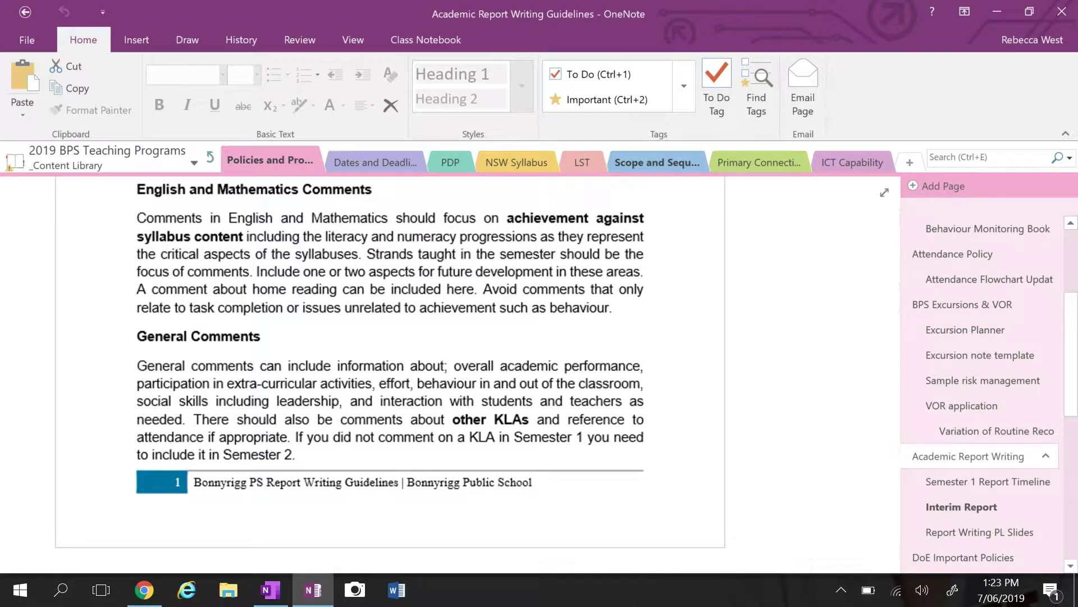
pyautogui.scroll(10, 387, 365)
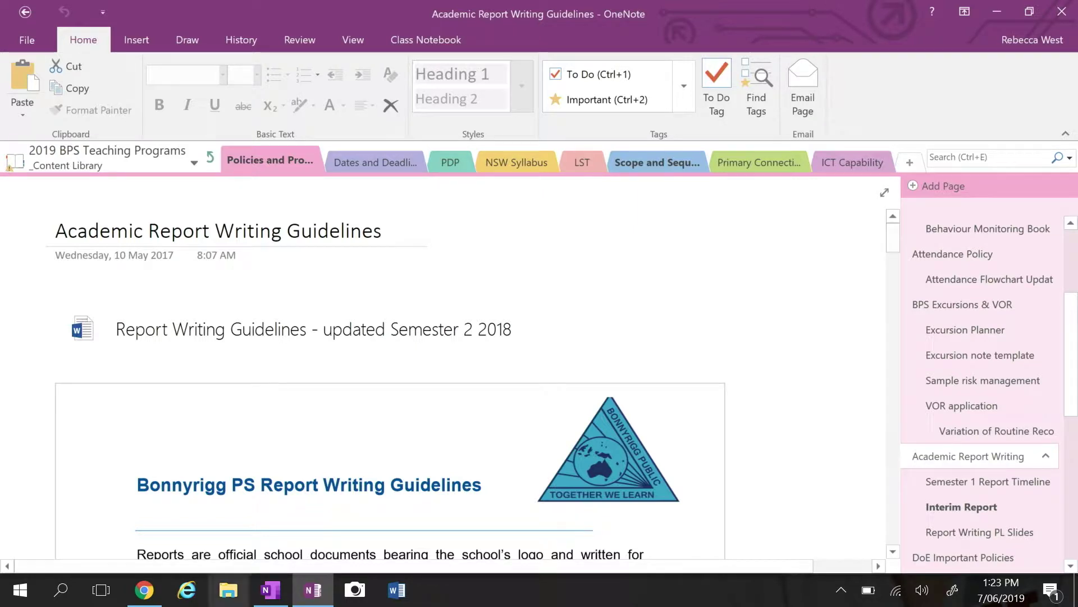
# Open the Report Writing PL Slides page and look back through its slides towards the earlier ones.
pyautogui.click(972, 532)
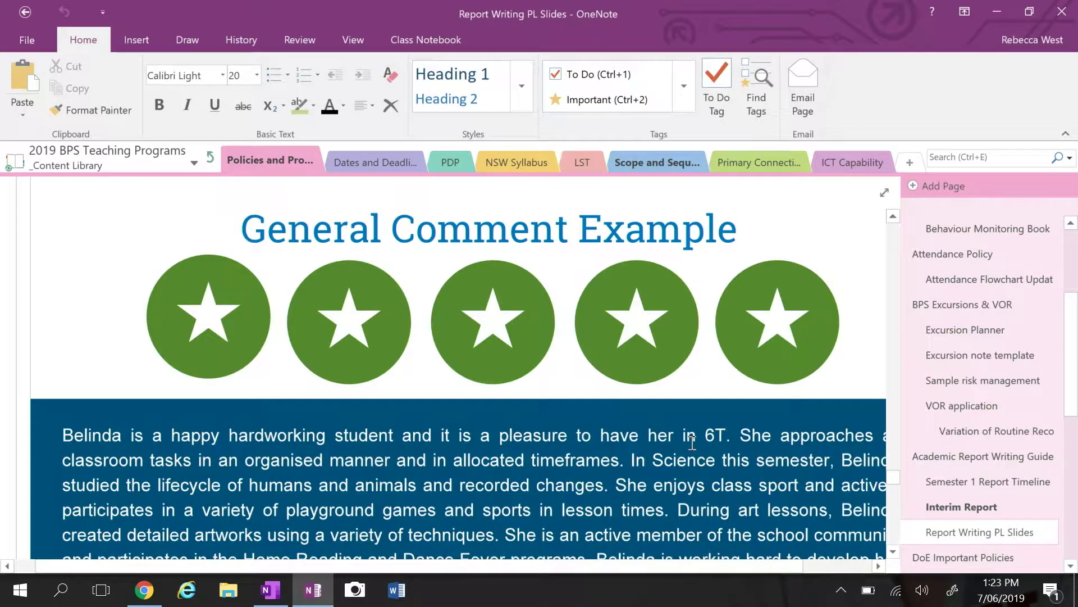
pyautogui.scroll(15, 692, 443)
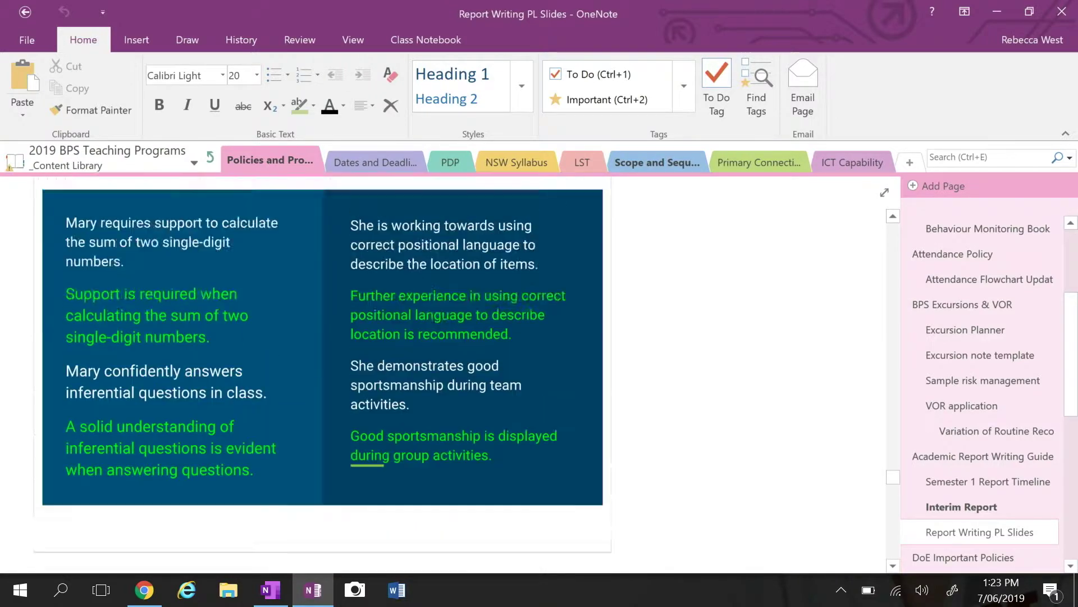
pyautogui.scroll(10, 692, 444)
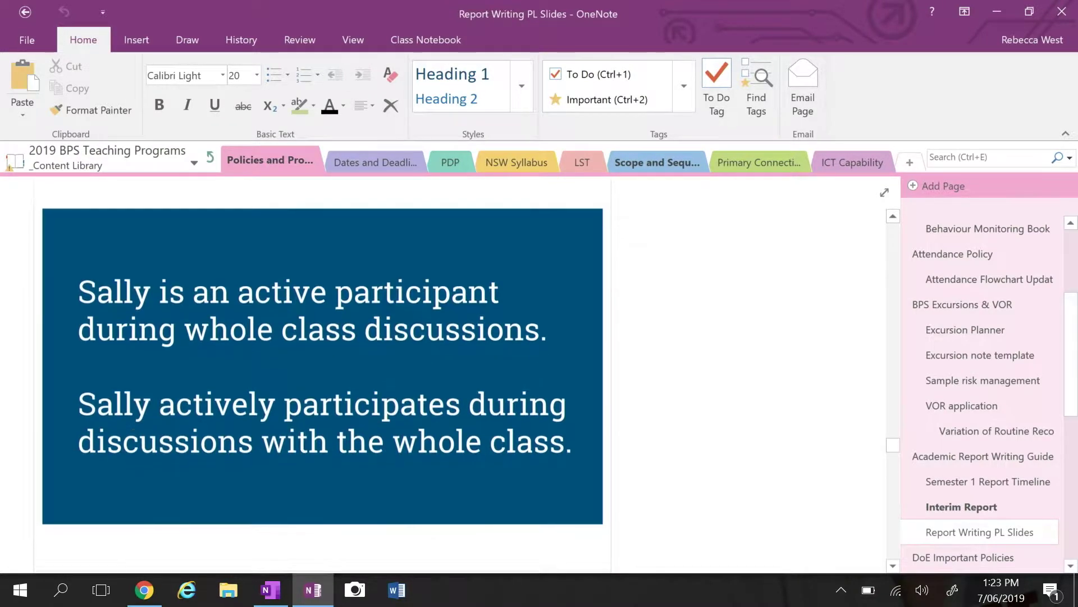
pyautogui.scroll(10, 692, 443)
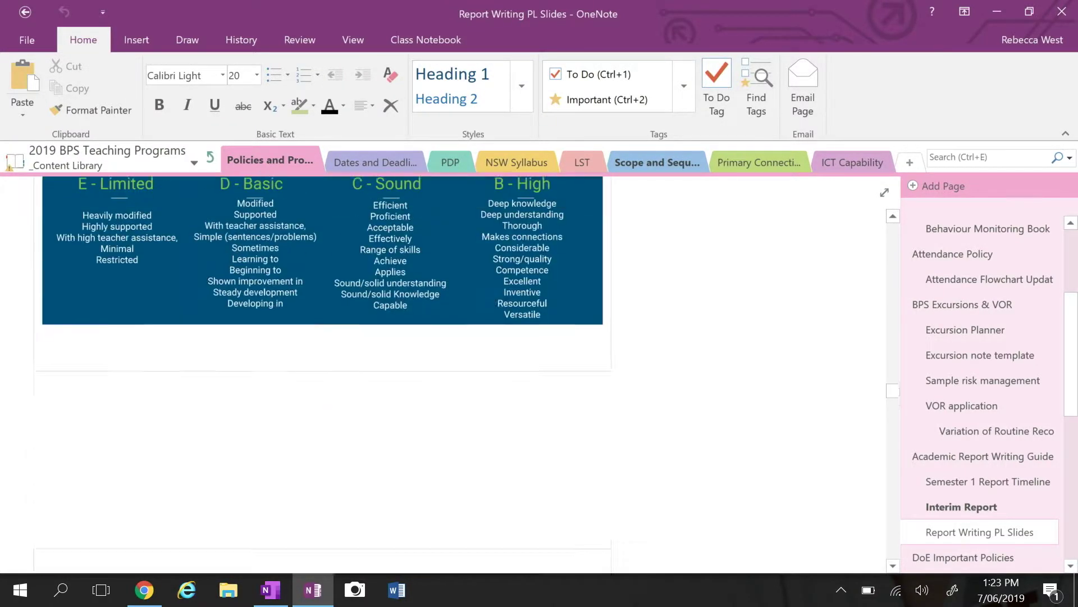
pyautogui.scroll(10, 692, 444)
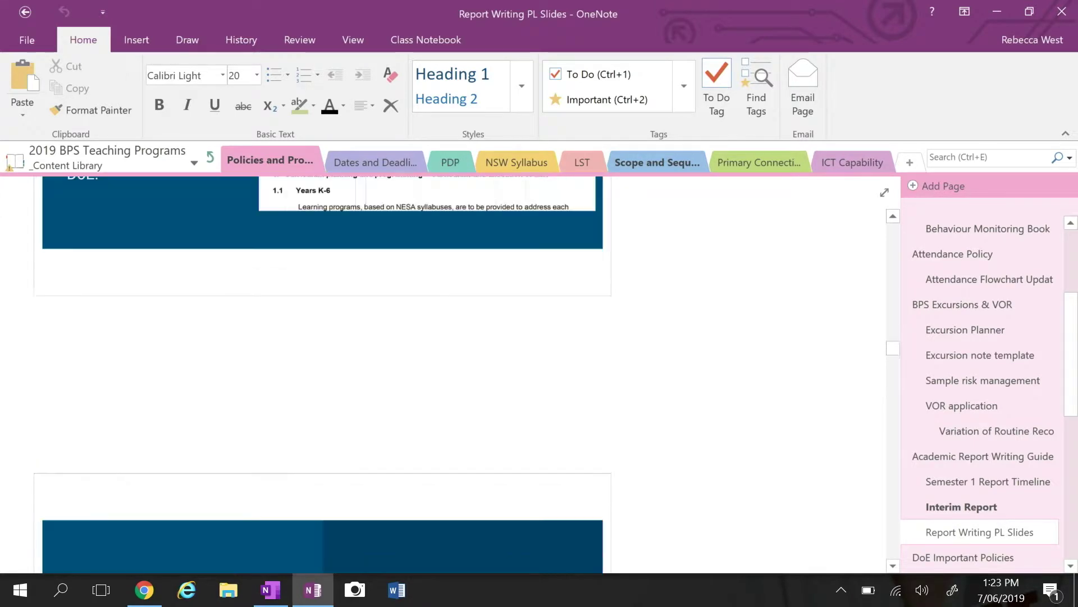
pyautogui.scroll(10, 322, 376)
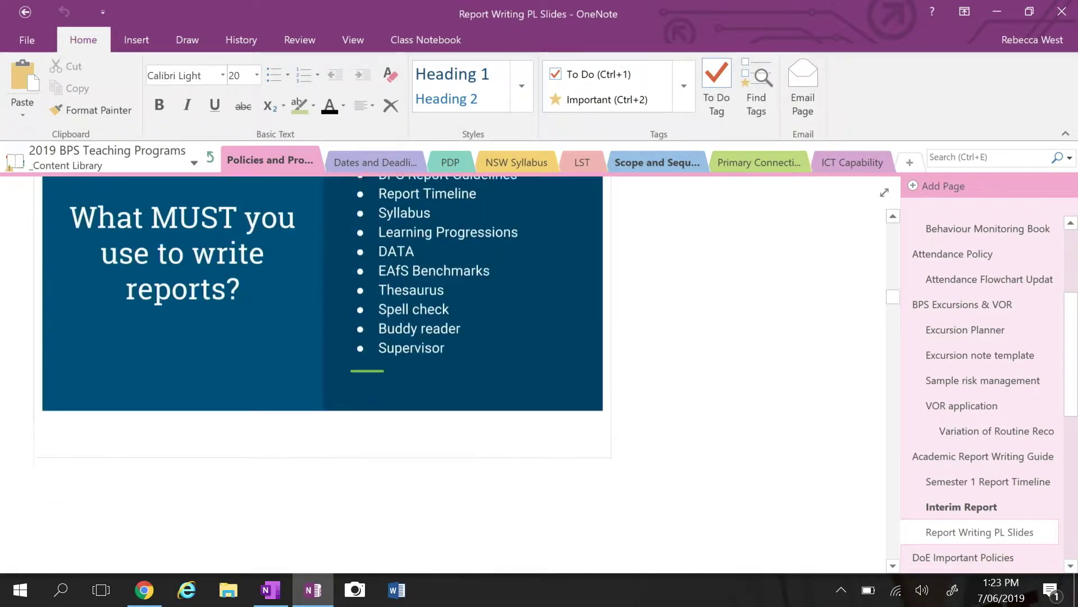
pyautogui.scroll(8, 322, 375)
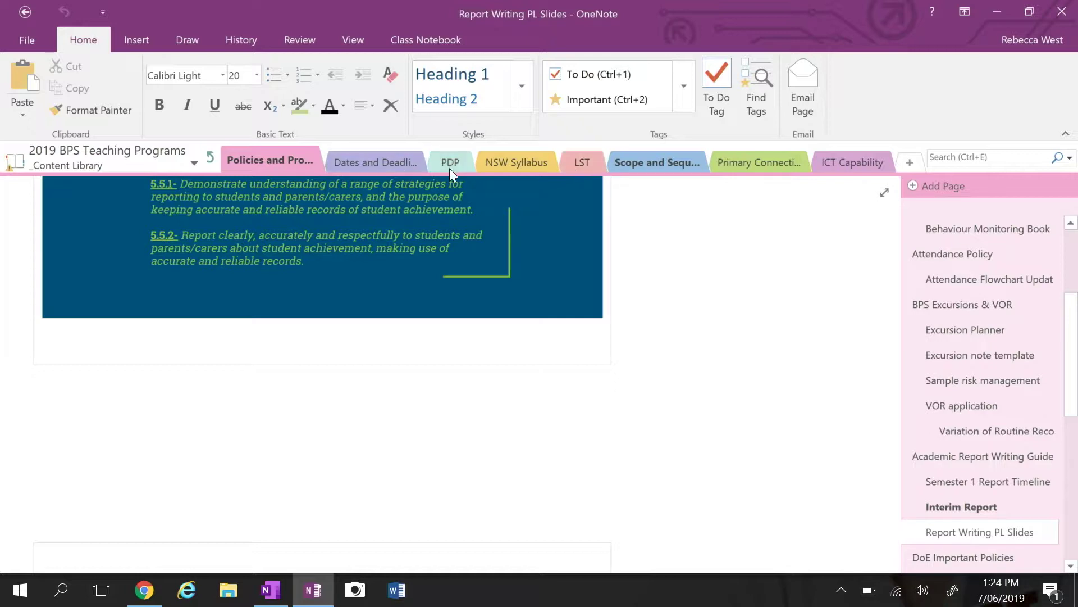
# Open the PDP section and look through its Framework page as far as Introduction and context.
pyautogui.click(464, 165)
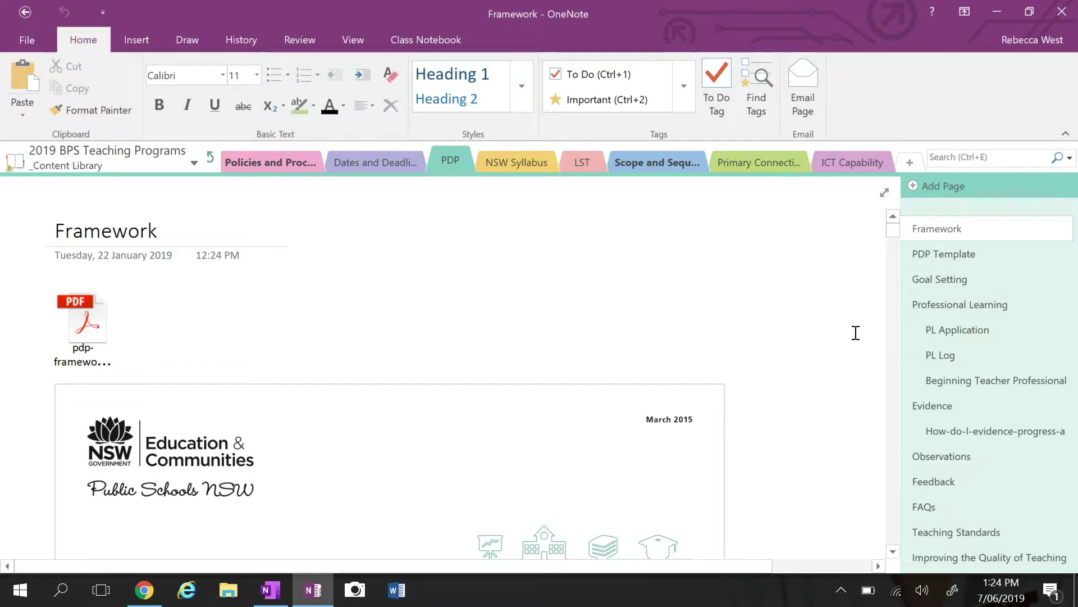
pyautogui.scroll(-5, 823, 344)
pyautogui.scroll(-10, 390, 367)
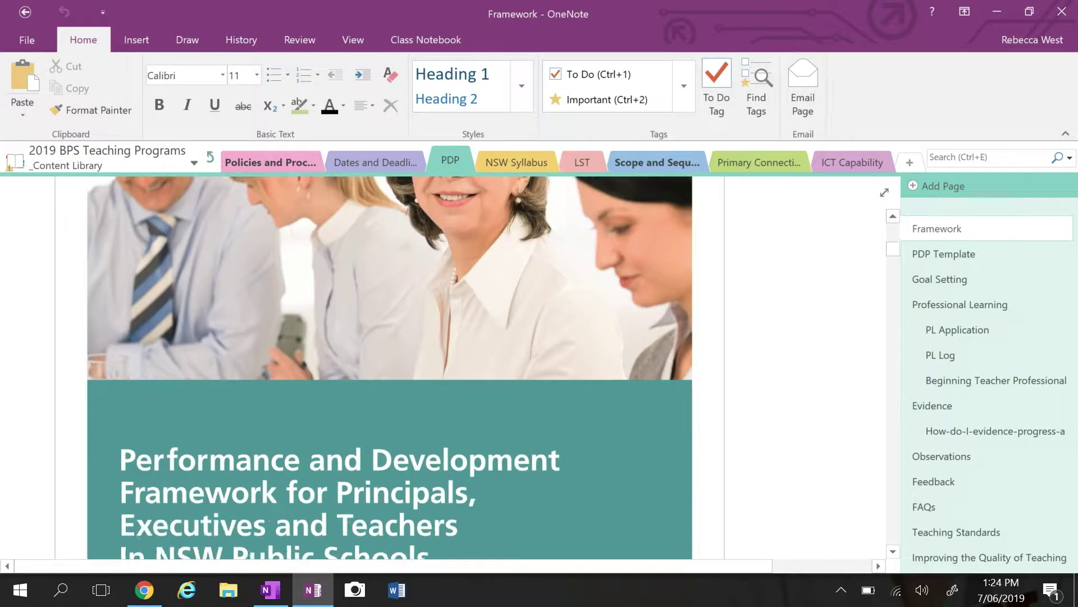
pyautogui.scroll(-1, 494, 367)
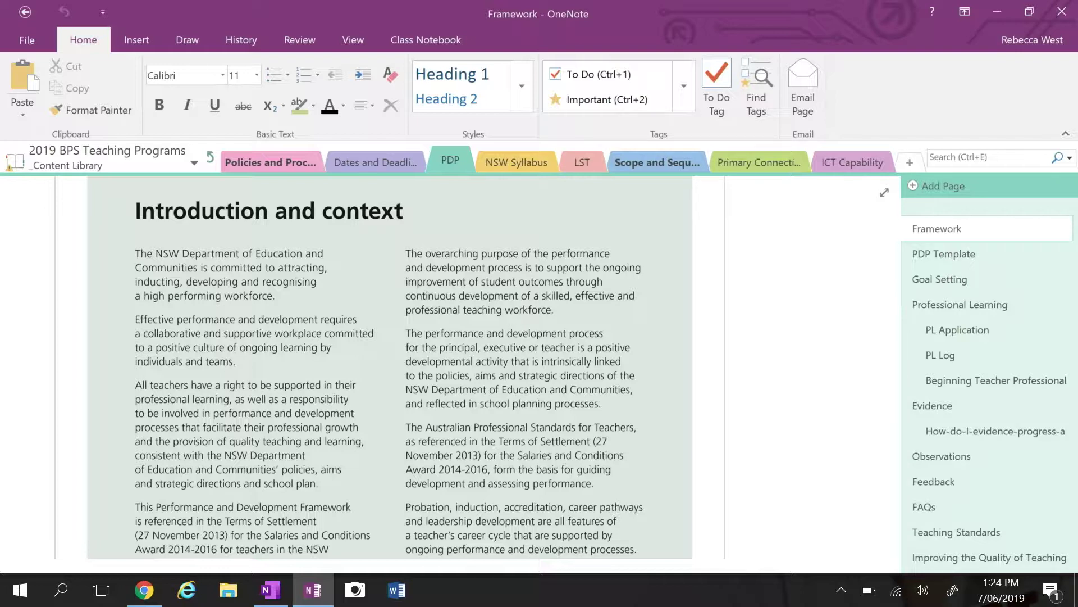
# Open the LST section and look through its Referral Form page down to the referral concerns tables.
pyautogui.click(590, 169)
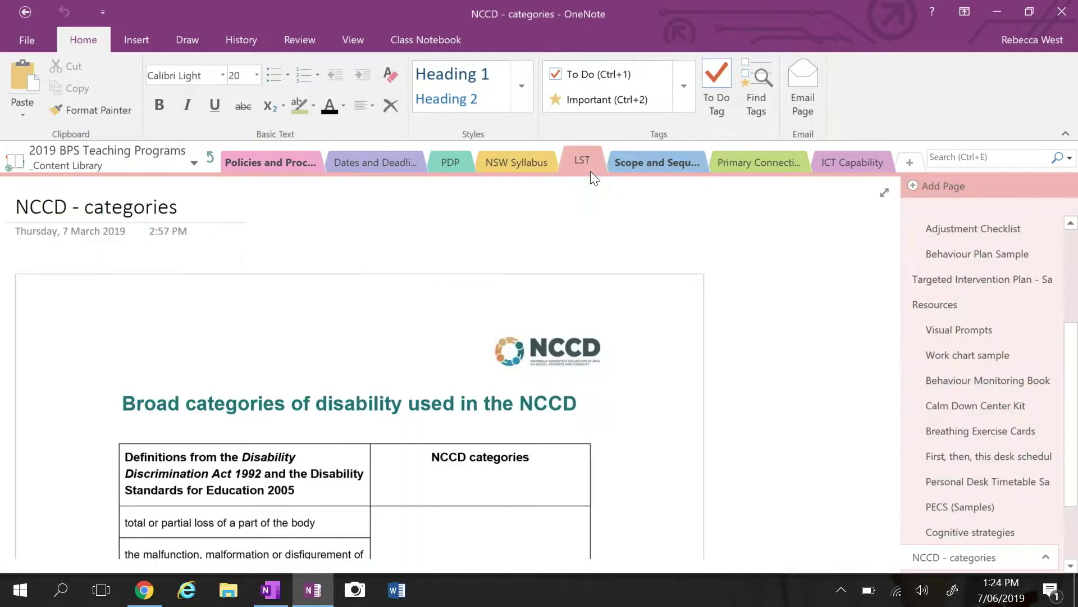
pyautogui.moveTo(1071, 337); pyautogui.dragTo(1076, 246)
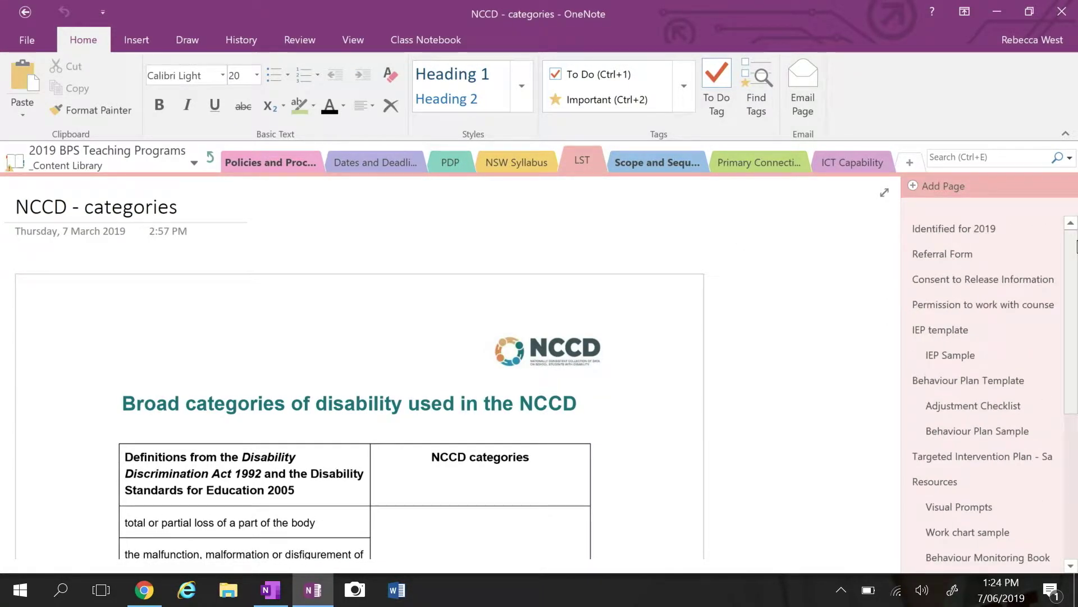
pyautogui.click(983, 228)
pyautogui.click(977, 255)
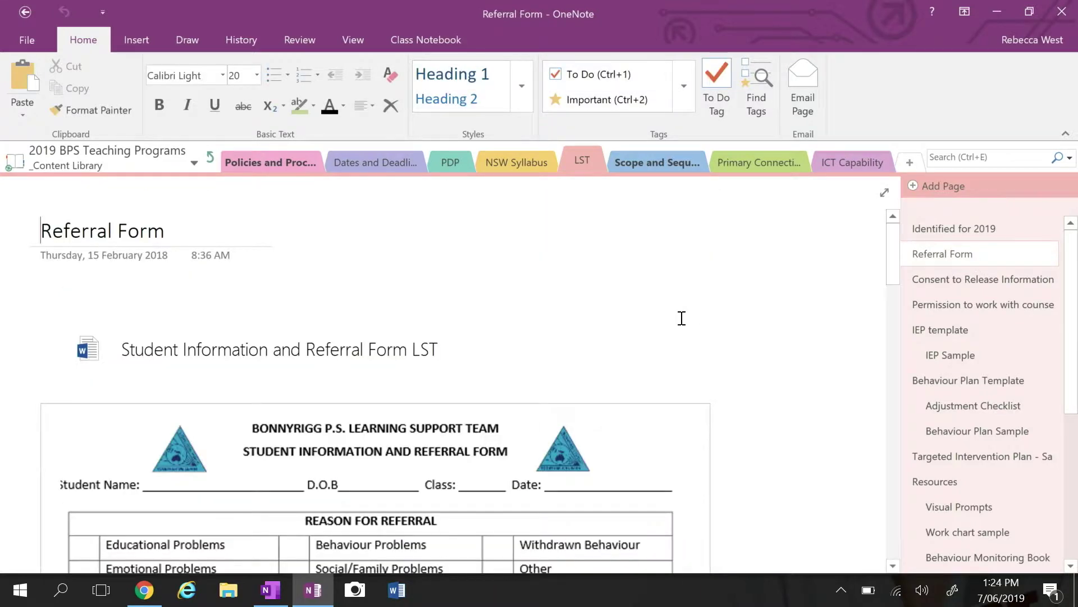
pyautogui.scroll(-3, 682, 318)
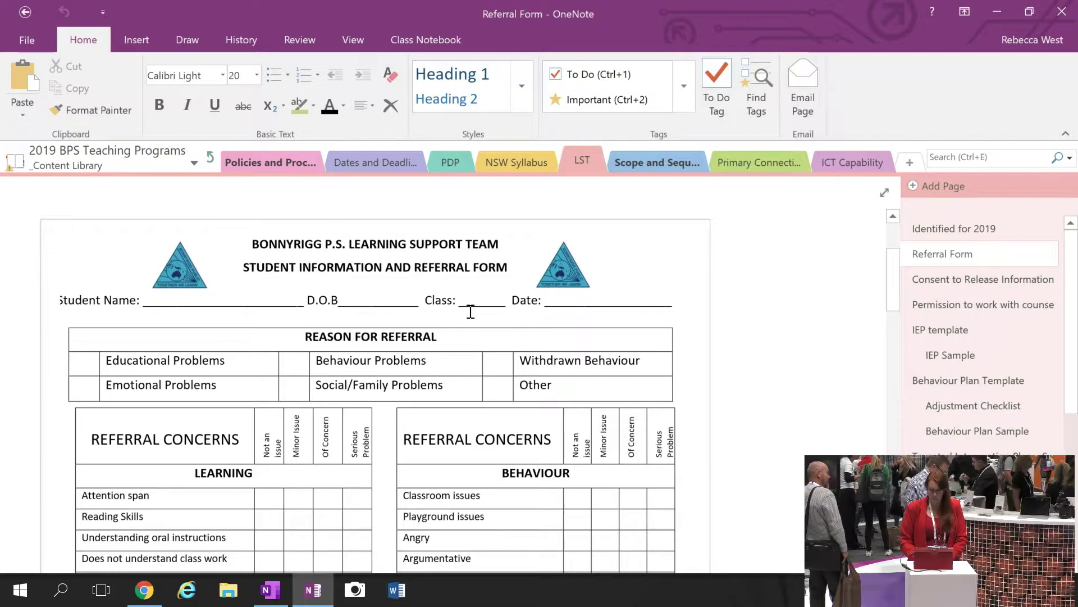
# View the Consent to Release Information, Permission to work with counsellor and IEP template pages in turn.
pyautogui.click(993, 282)
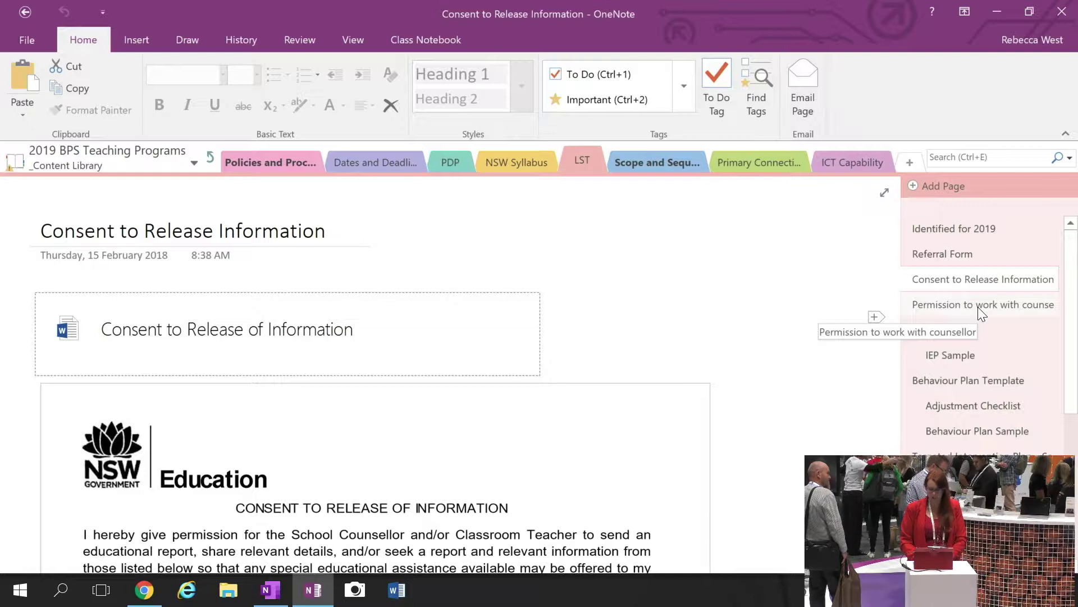
pyautogui.click(1002, 307)
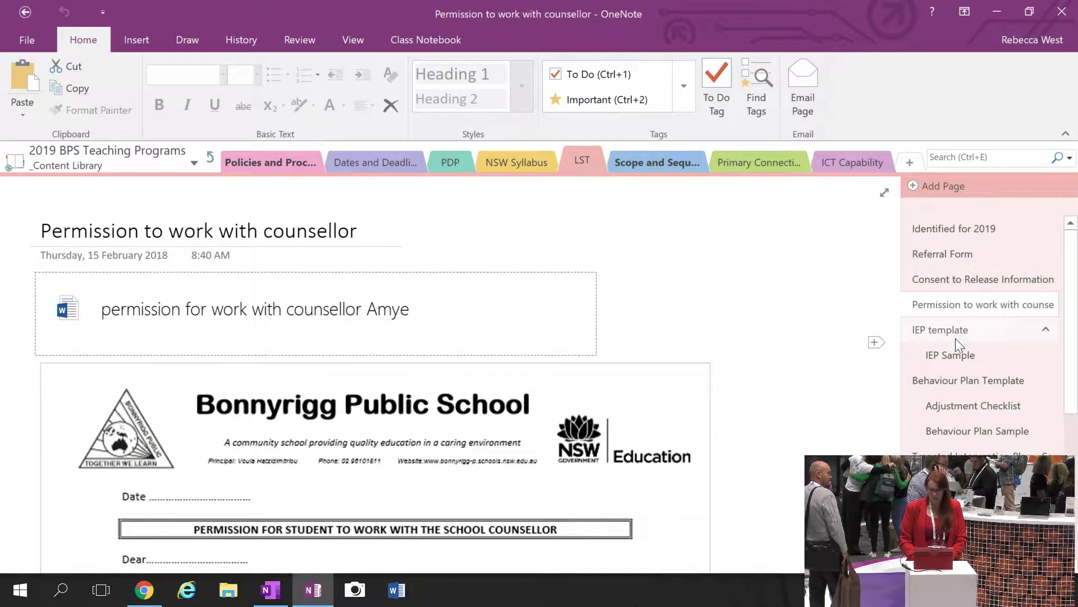
pyautogui.click(959, 333)
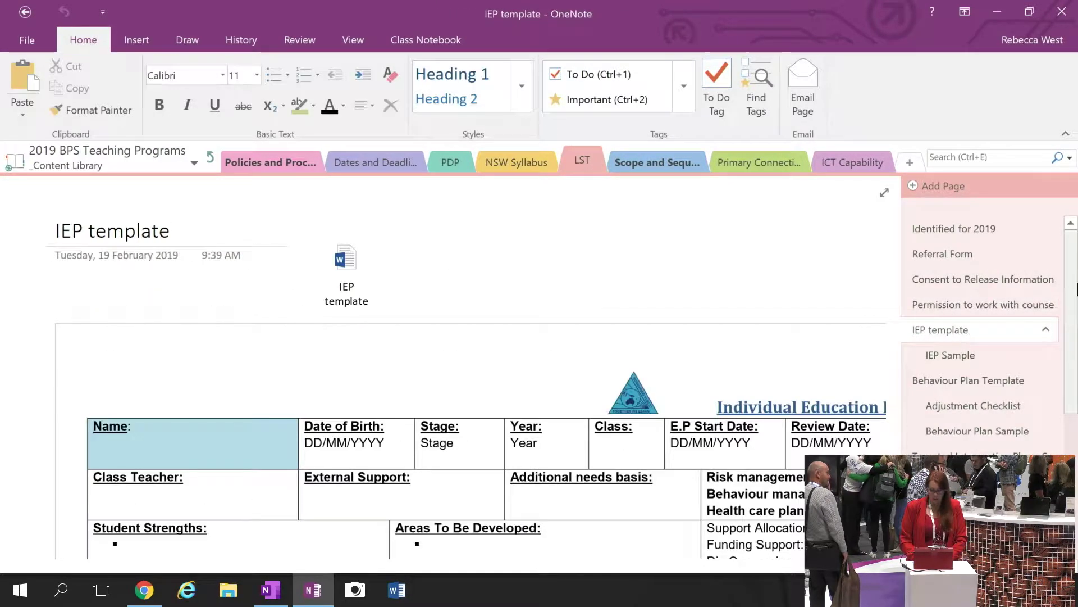
# View the Behaviour Plan Template page and look through its Adjustment Checklist subpage, returning to that subpage's title.
pyautogui.scroll(-1, 1011, 314)
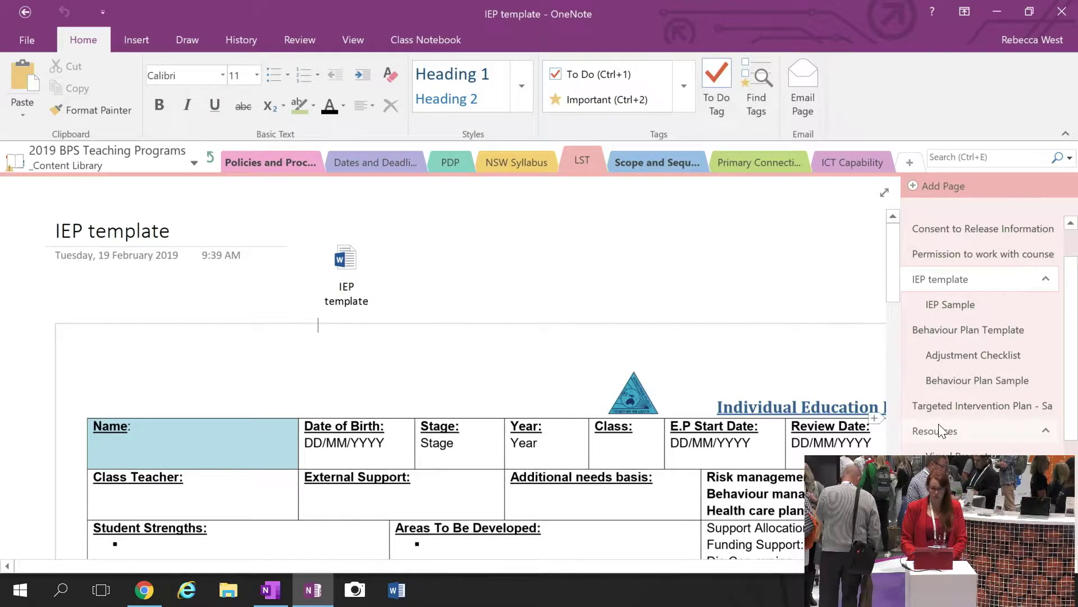
pyautogui.click(966, 336)
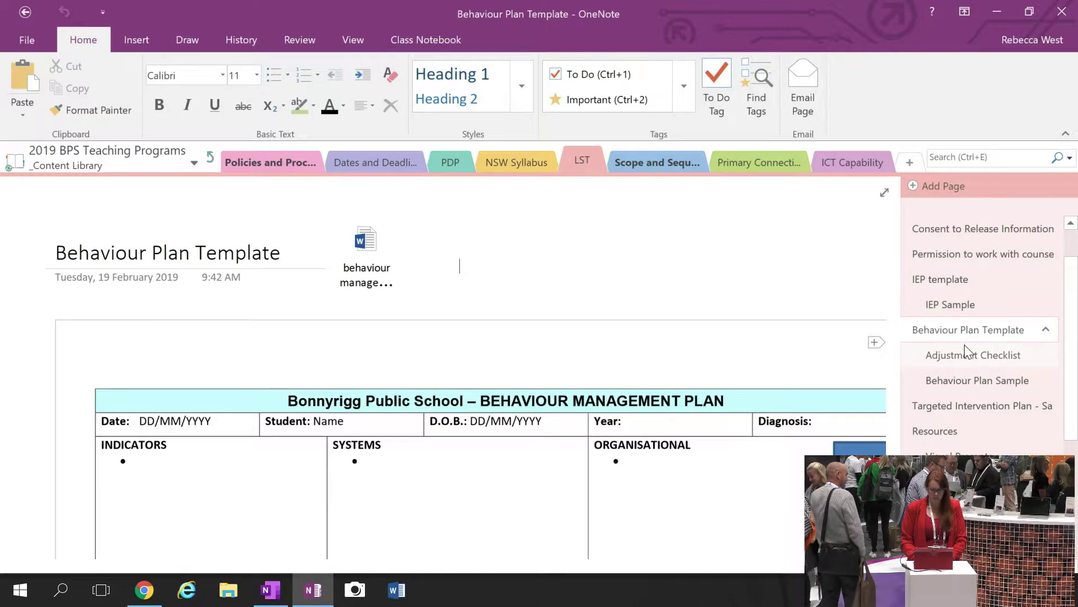
pyautogui.click(978, 358)
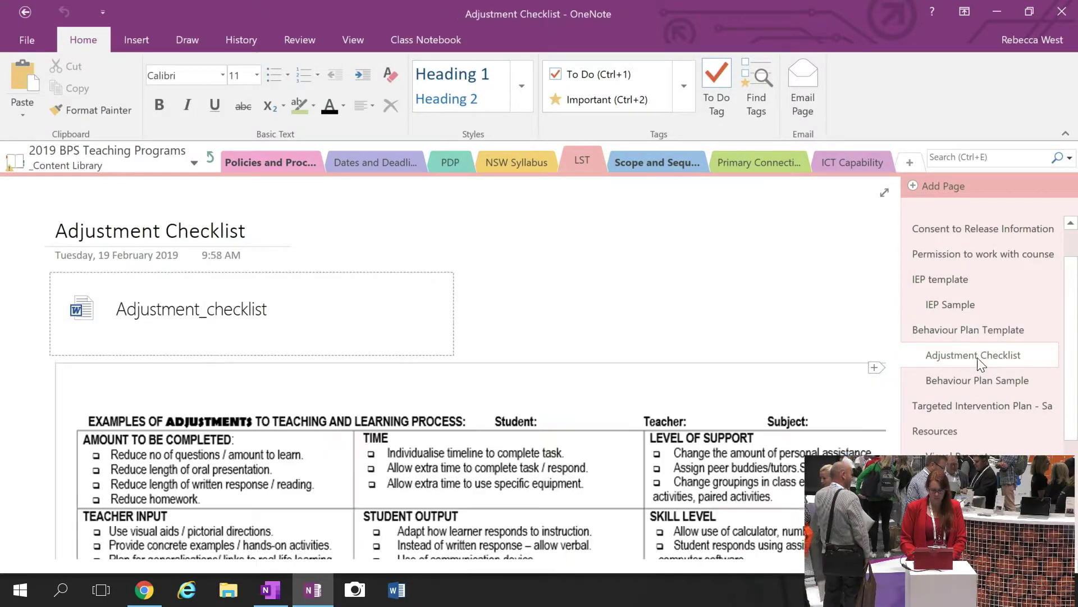
pyautogui.scroll(-1, 1077, 324)
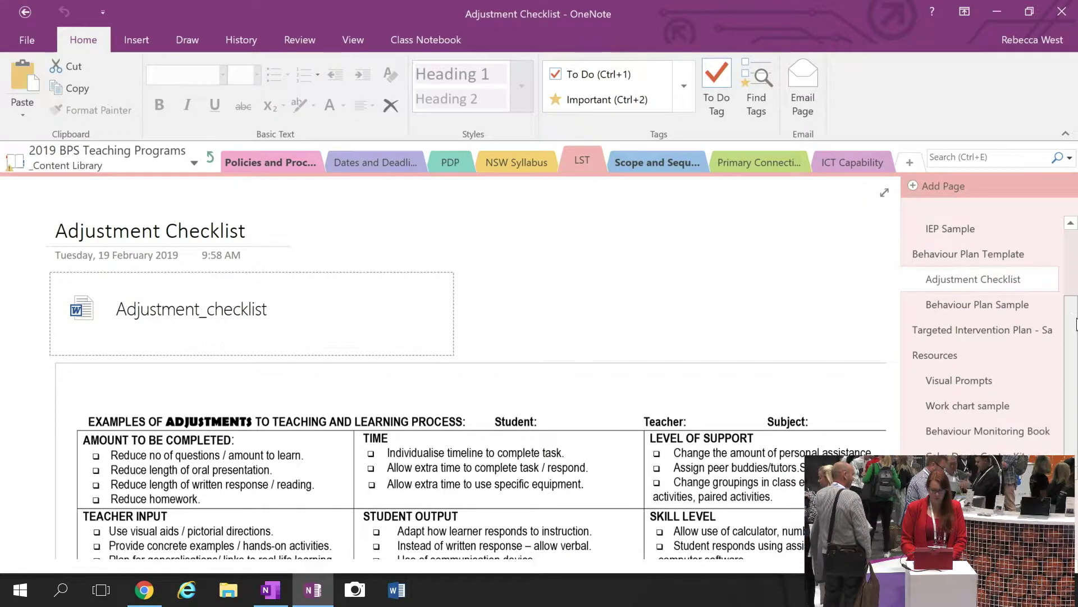
pyautogui.scroll(-4, 706, 385)
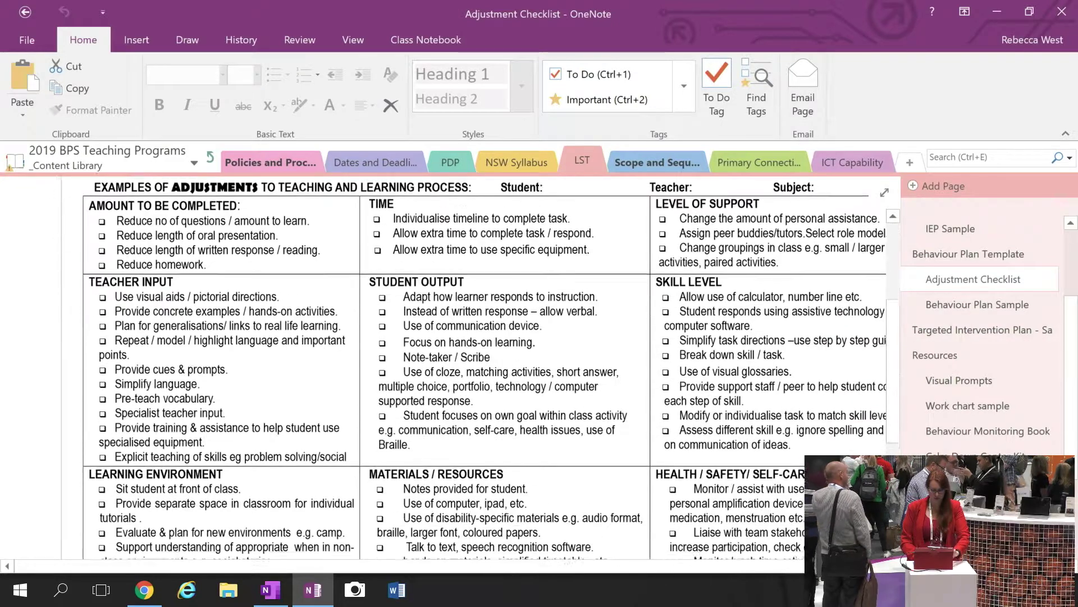
pyautogui.scroll(4, 472, 365)
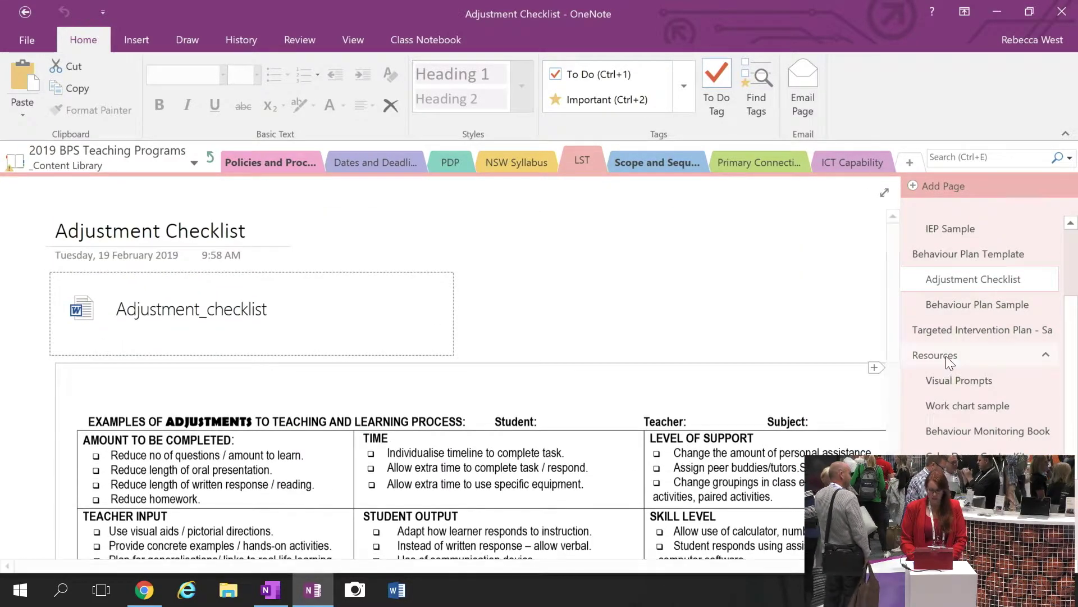
# Open the Visual Prompts subpage of Resources, look through all its visuals and return to its title.
pyautogui.click(946, 355)
pyautogui.scroll(-1, 1001, 325)
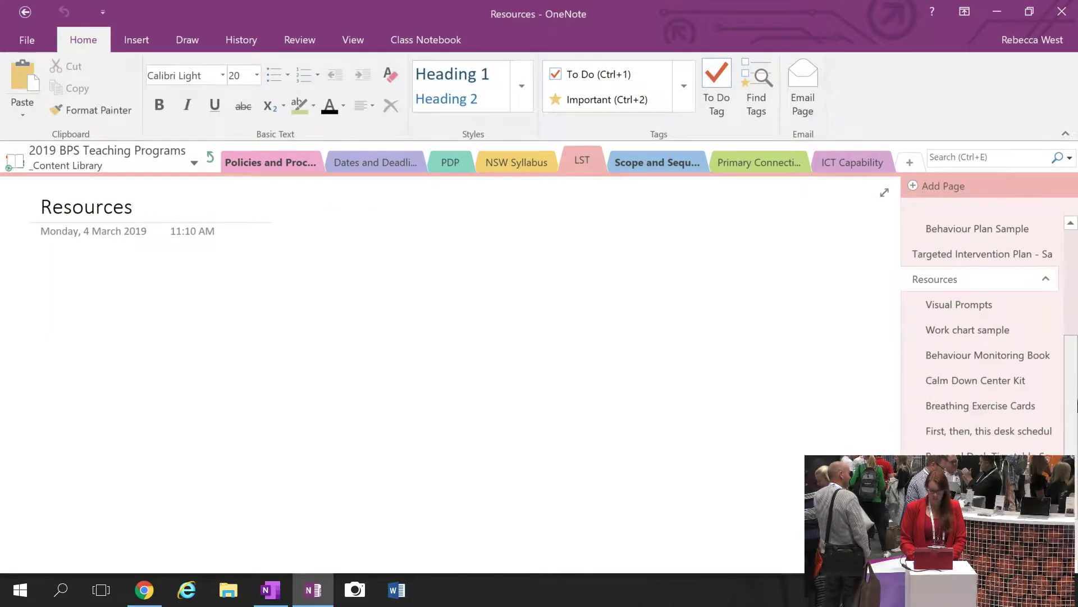
pyautogui.click(977, 309)
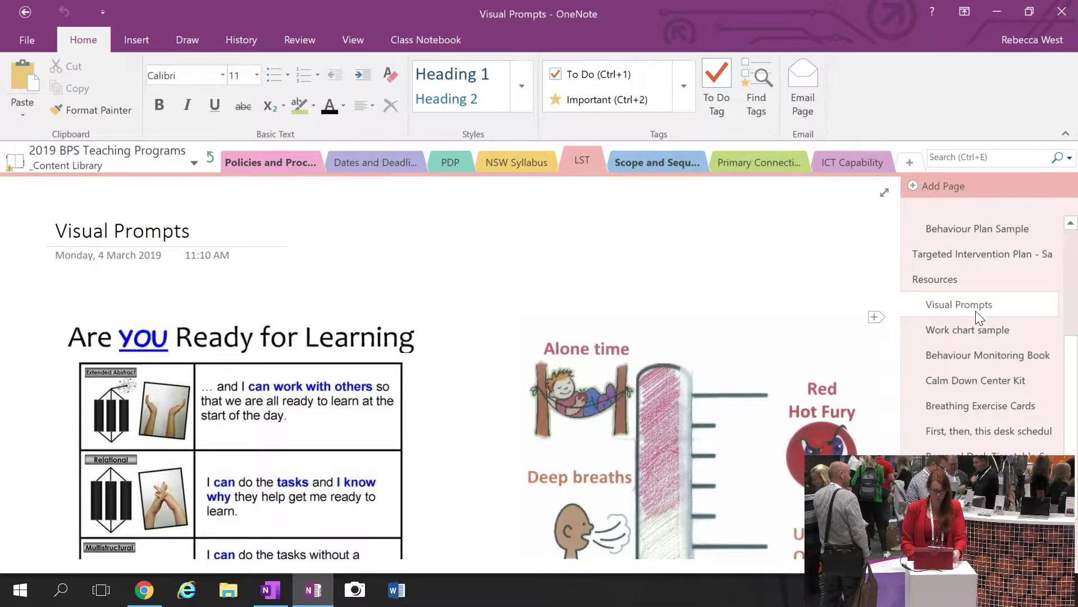
pyautogui.scroll(-12, 449, 365)
pyautogui.scroll(-10, 449, 366)
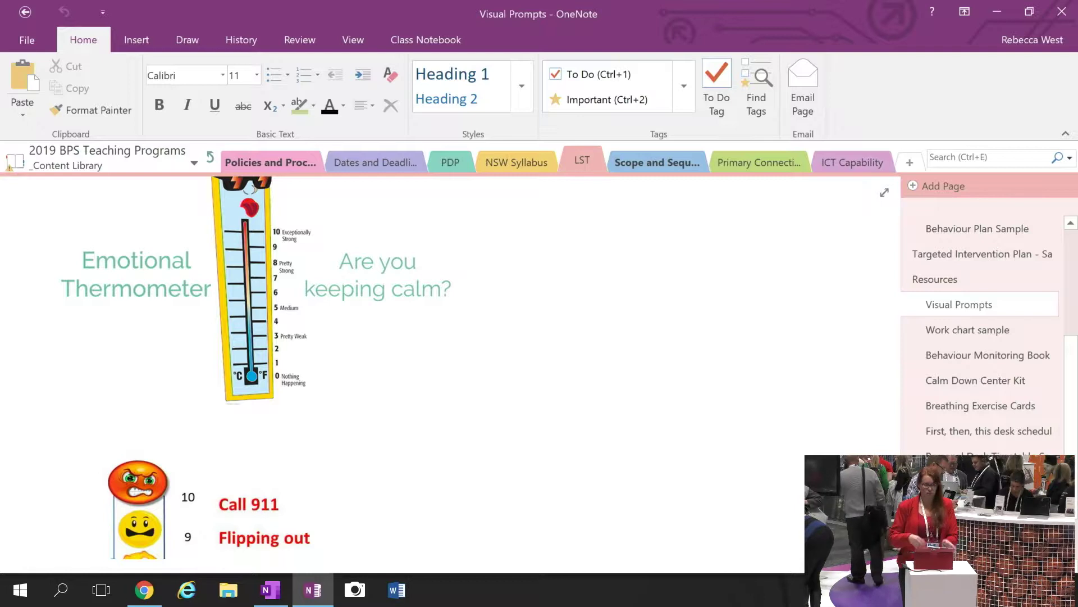
pyautogui.scroll(-15, 259, 365)
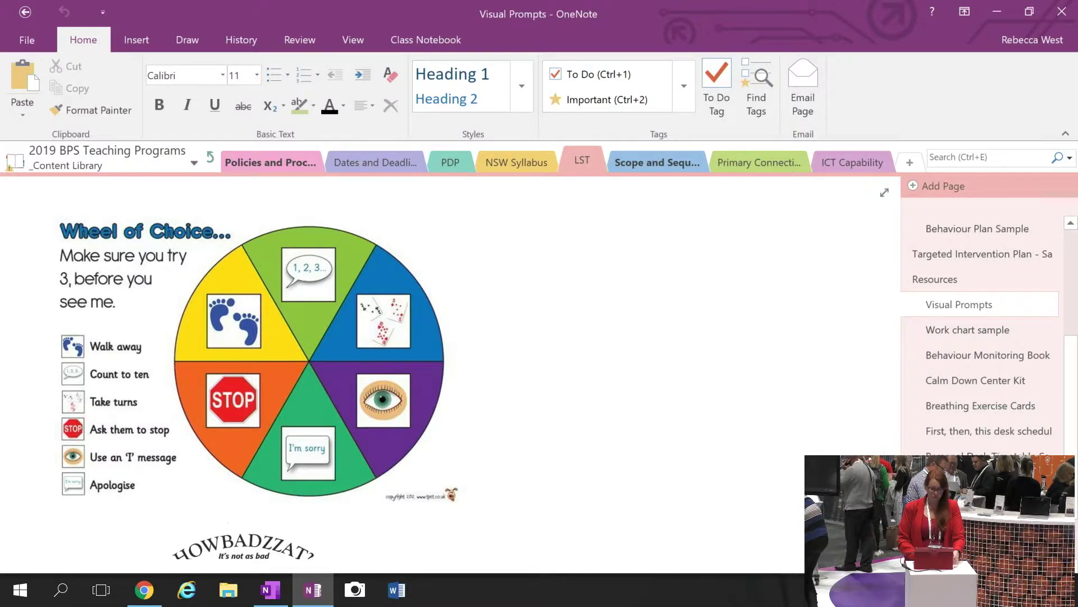
pyautogui.scroll(-10, 258, 365)
pyautogui.scroll(14, 258, 365)
pyautogui.scroll(15, 443, 365)
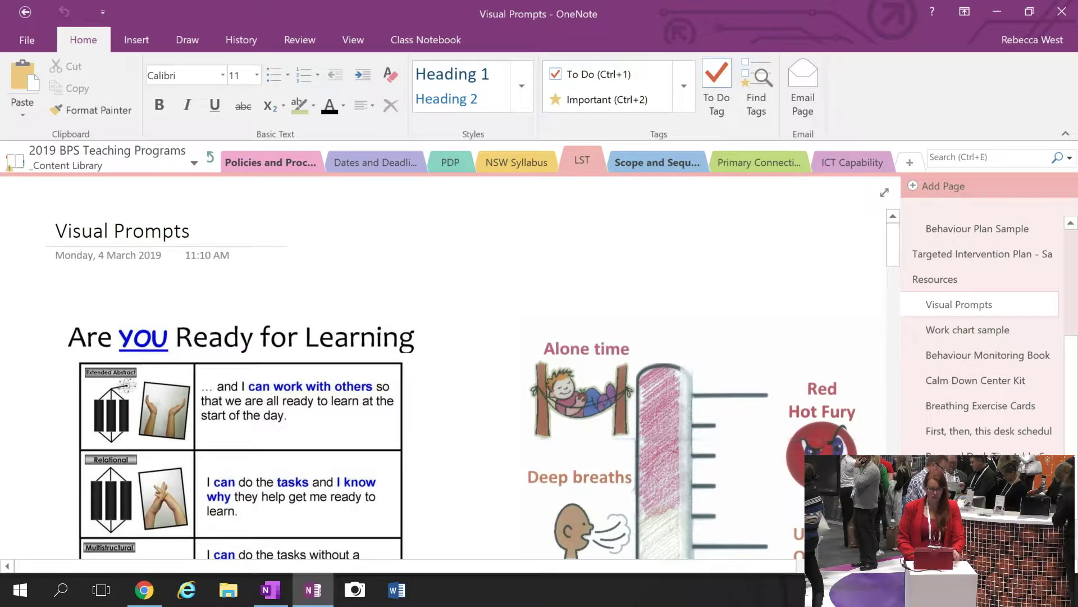
# Open the Work chart sample page and look down through the chart's activity rows.
pyautogui.click(970, 337)
pyautogui.scroll(1, 60, 374)
pyautogui.scroll(-2, 58, 272)
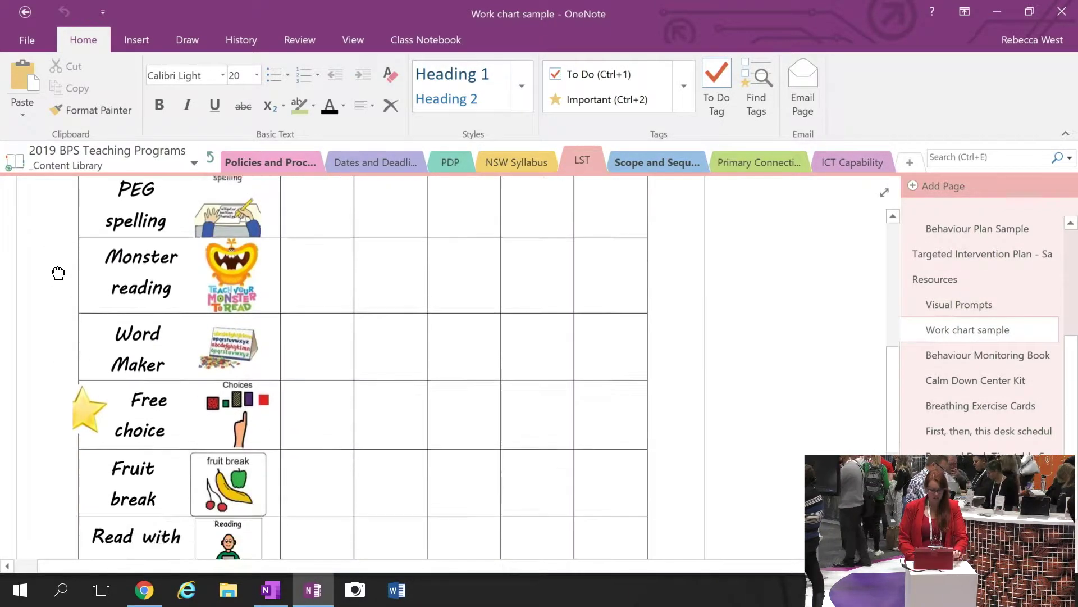
pyautogui.scroll(-3, 58, 272)
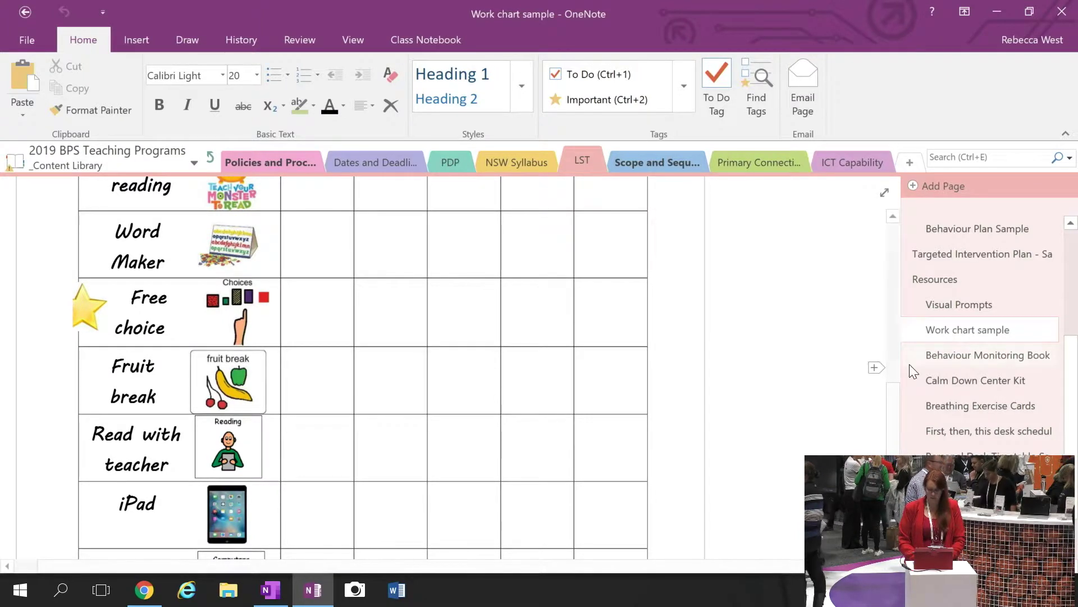
# View the Behaviour Monitoring Book, Calm Down Center Kit and PECS (Samples) pages, then return to the start of the page list.
pyautogui.click(998, 361)
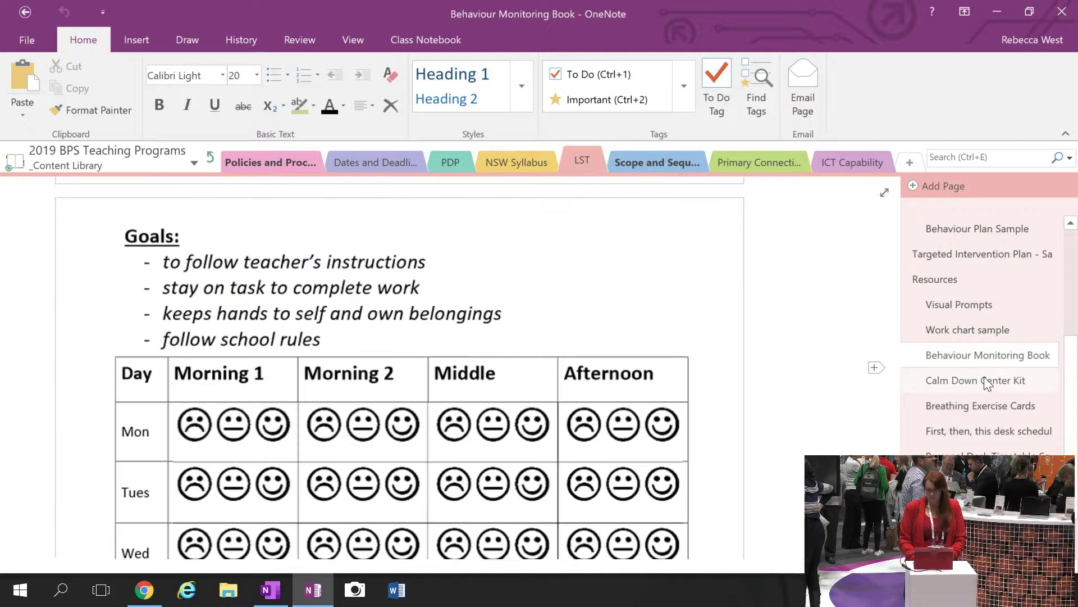
pyautogui.click(984, 381)
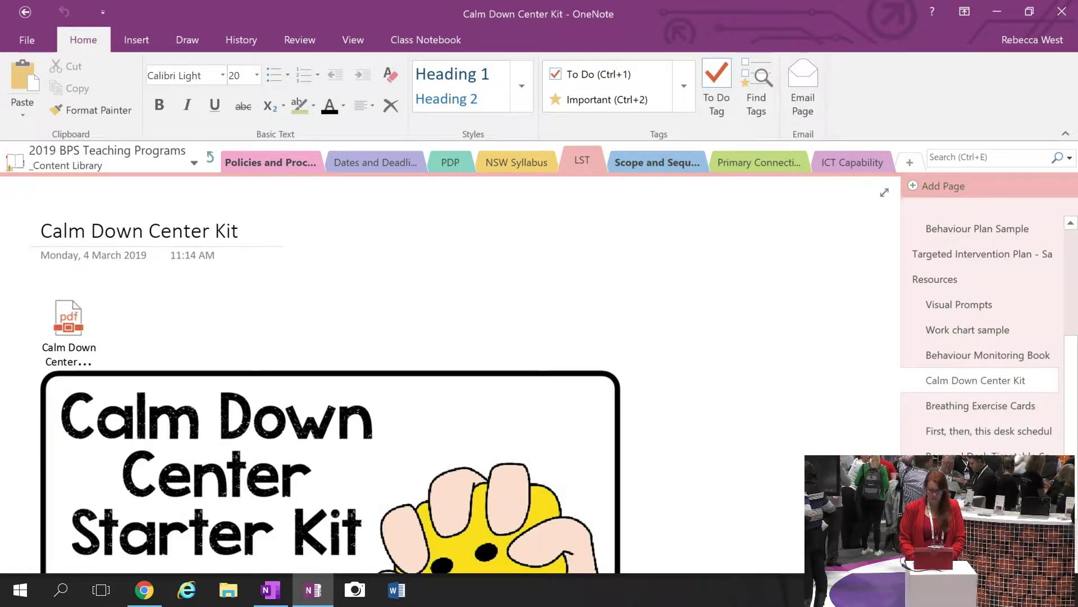
pyautogui.click(978, 478)
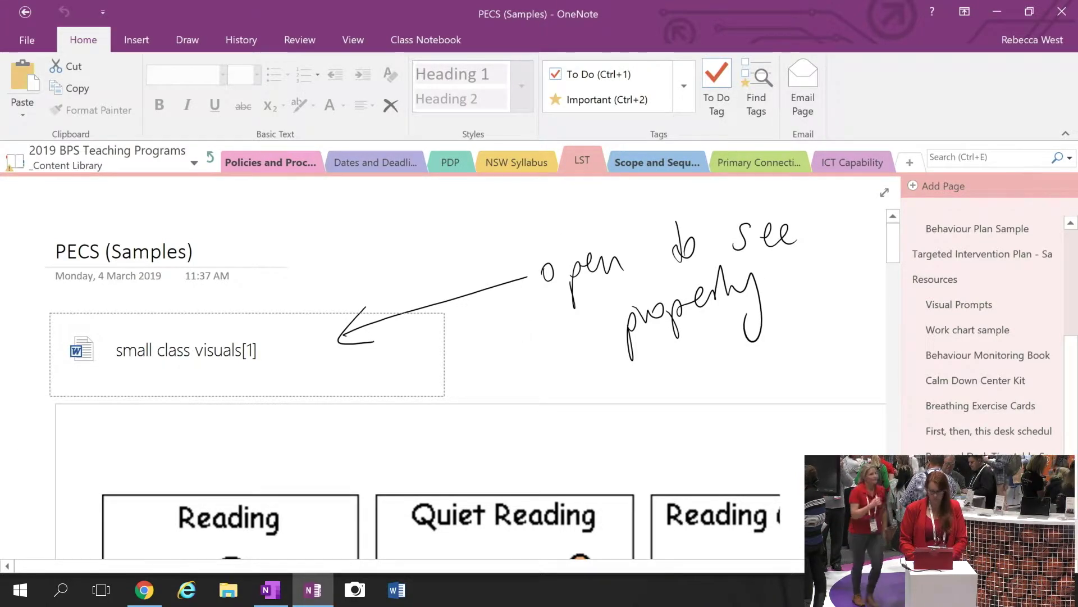
pyautogui.scroll(-2, 983, 325)
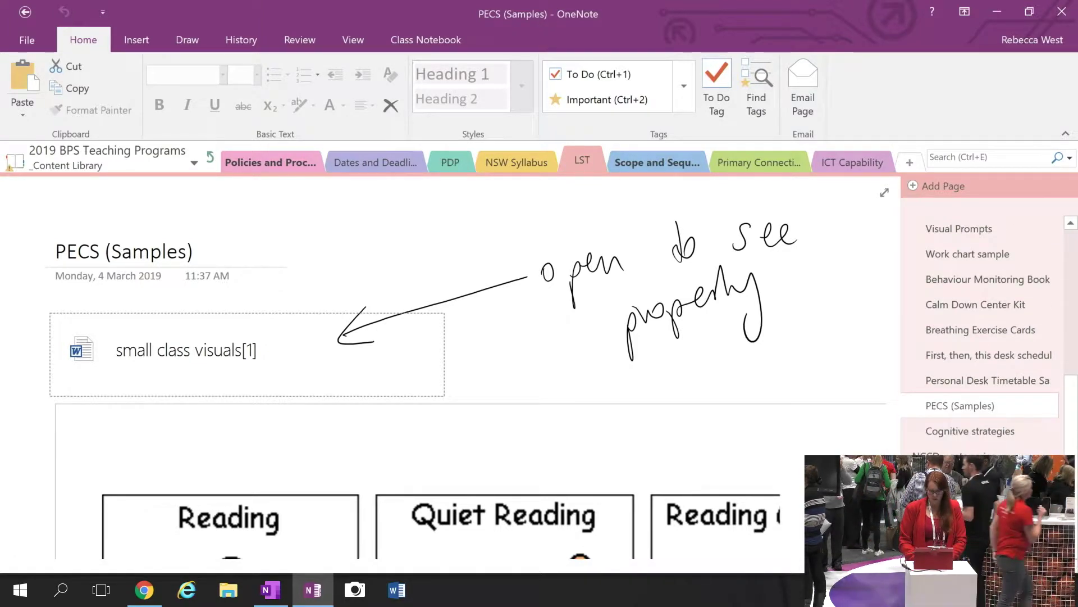
pyautogui.click(1076, 354)
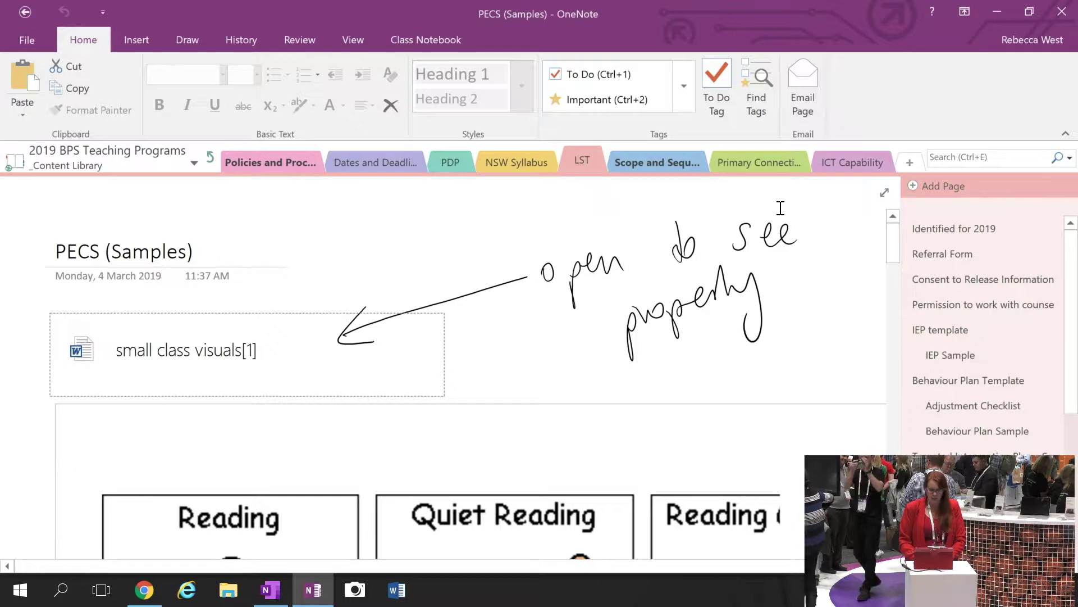
# Return to the notebook's main sections and open the _Collaboration Space section group.
pyautogui.click(211, 157)
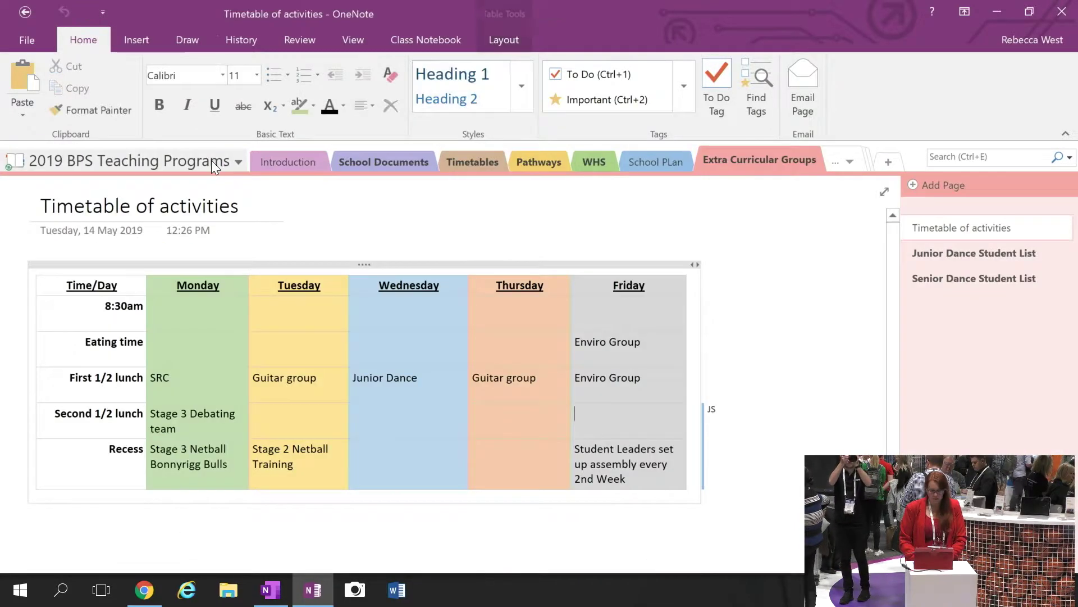
pyautogui.click(852, 161)
pyautogui.click(906, 142)
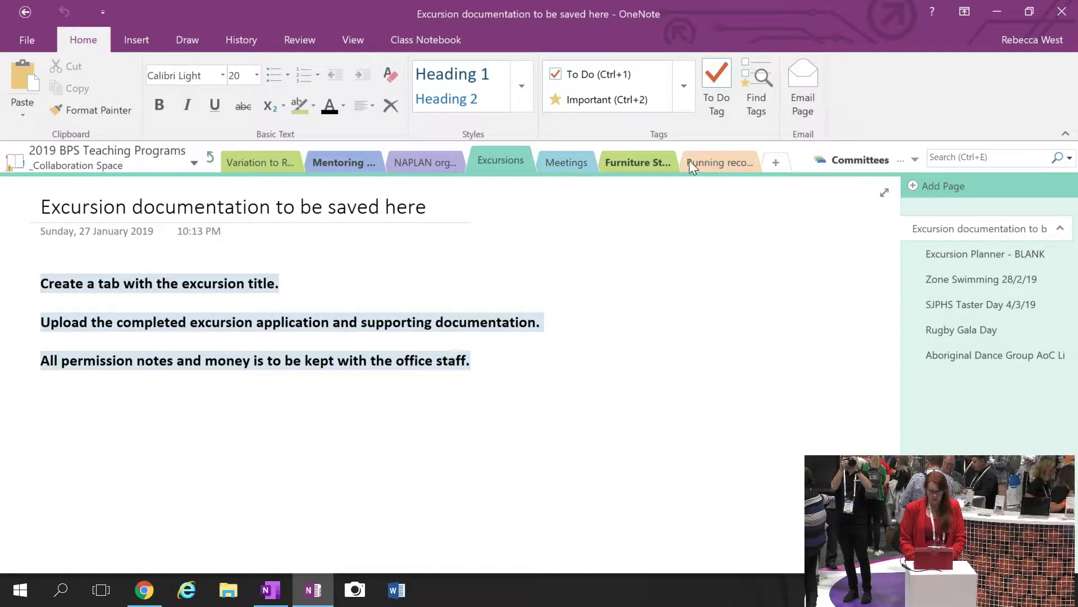
# Open the Stage 3 group's Organisation section and look through its Year 6 Farewell page.
pyautogui.click(915, 159)
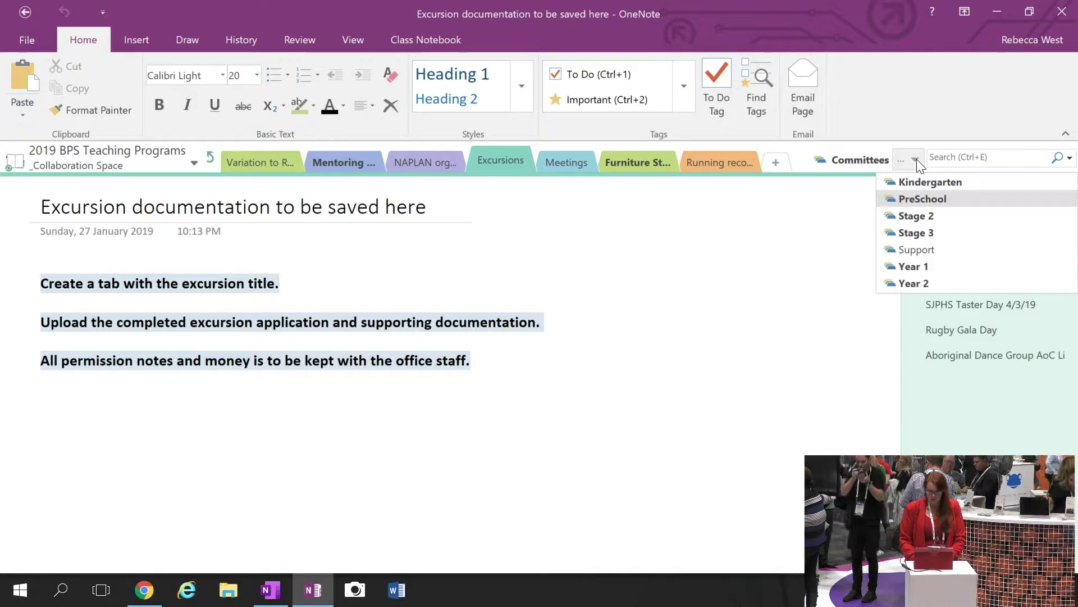
pyautogui.click(916, 232)
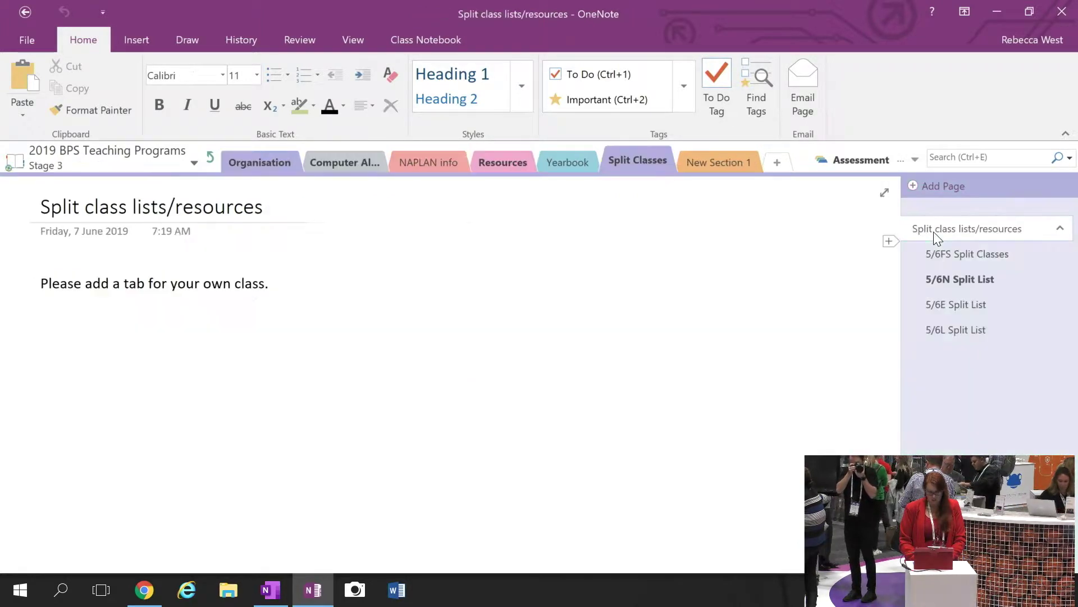
pyautogui.click(256, 168)
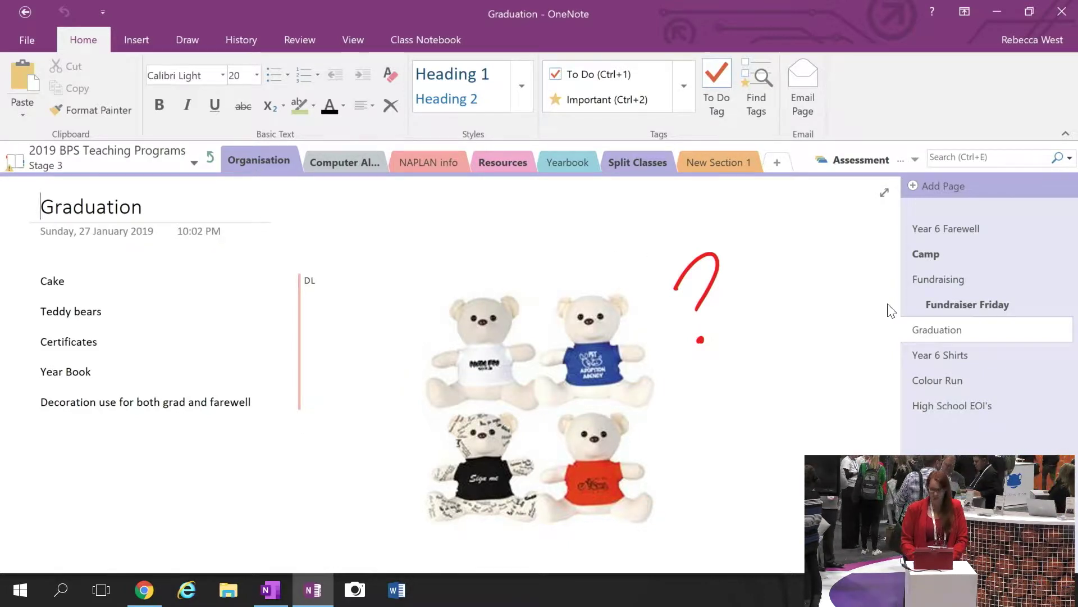
pyautogui.click(921, 237)
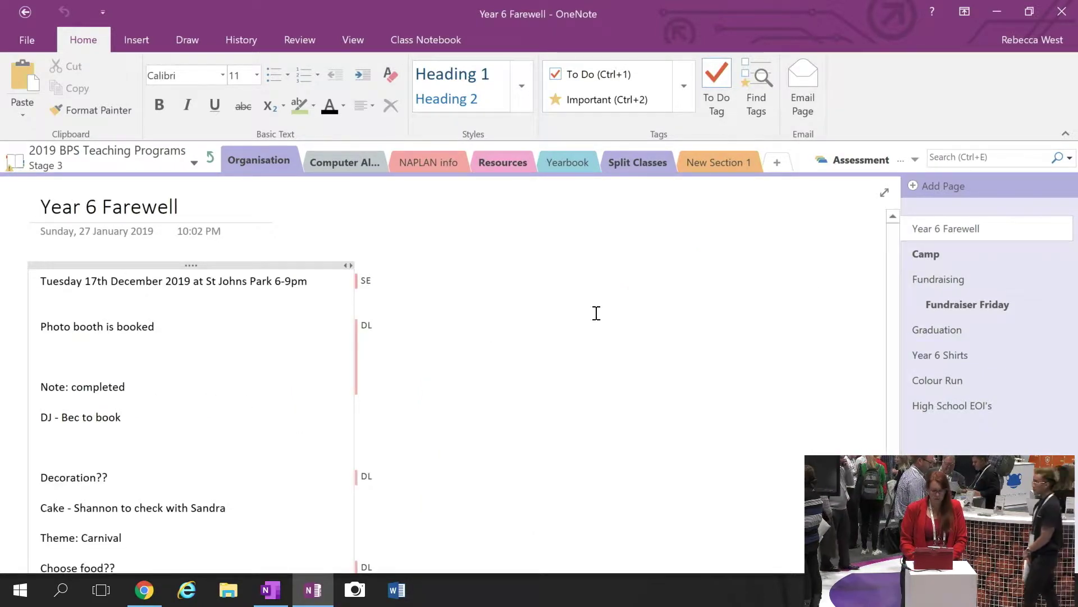
pyautogui.scroll(-2, 503, 313)
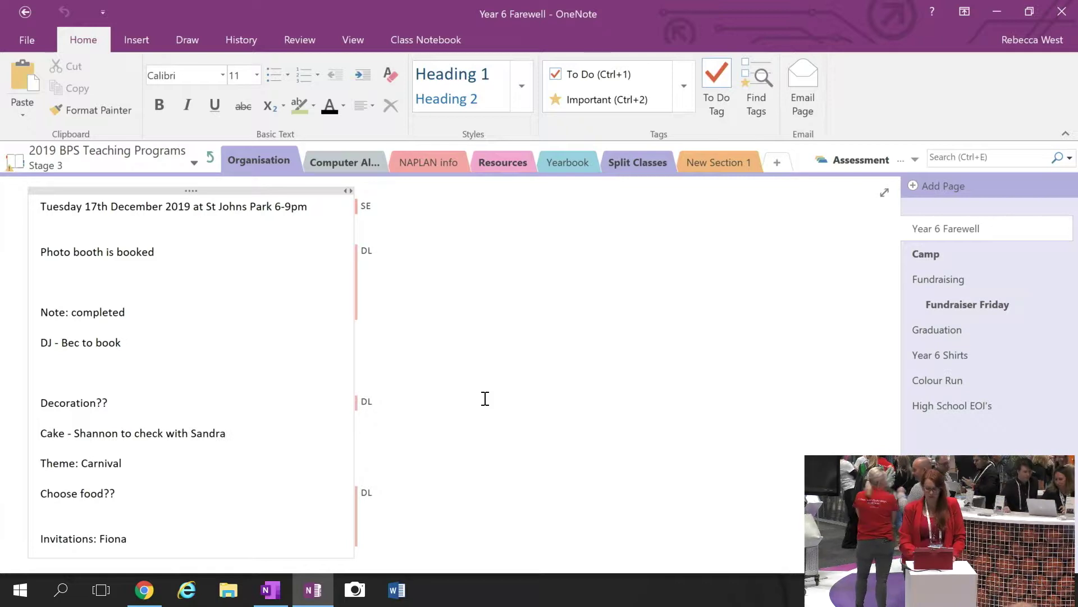
# View the Camp, Year 6 Shirts and Colour Run pages in the Organisation section.
pyautogui.click(935, 255)
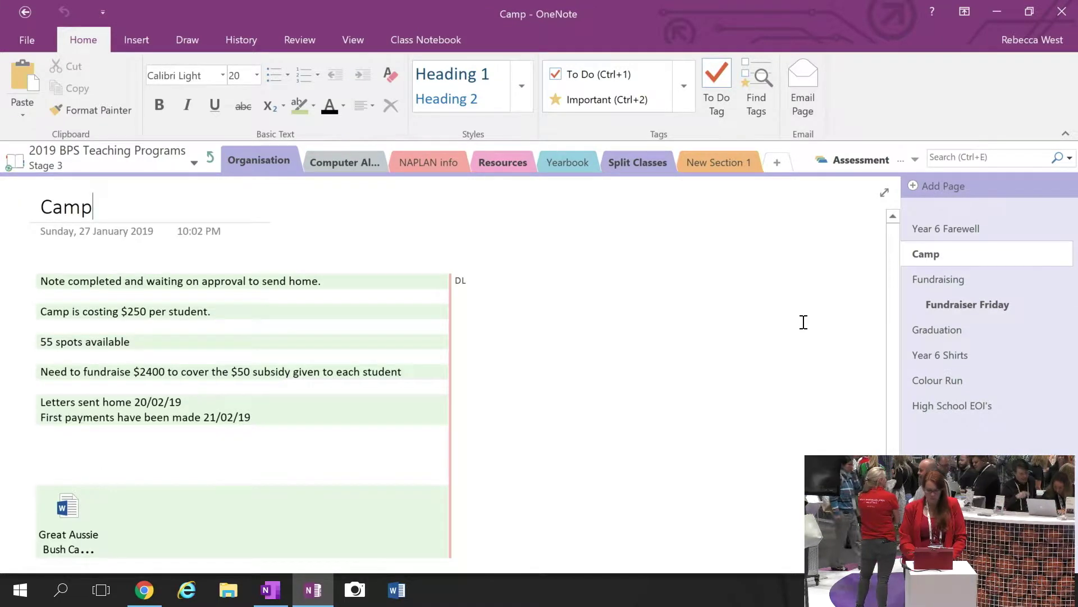
pyautogui.moveTo(980, 284); pyautogui.dragTo(77, 371)
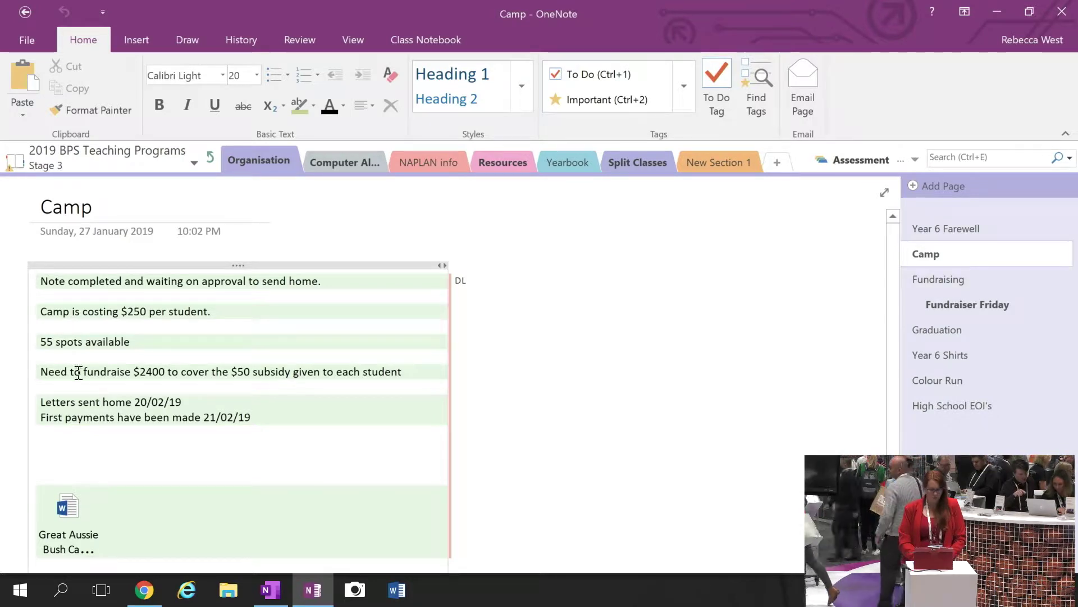
pyautogui.click(151, 345)
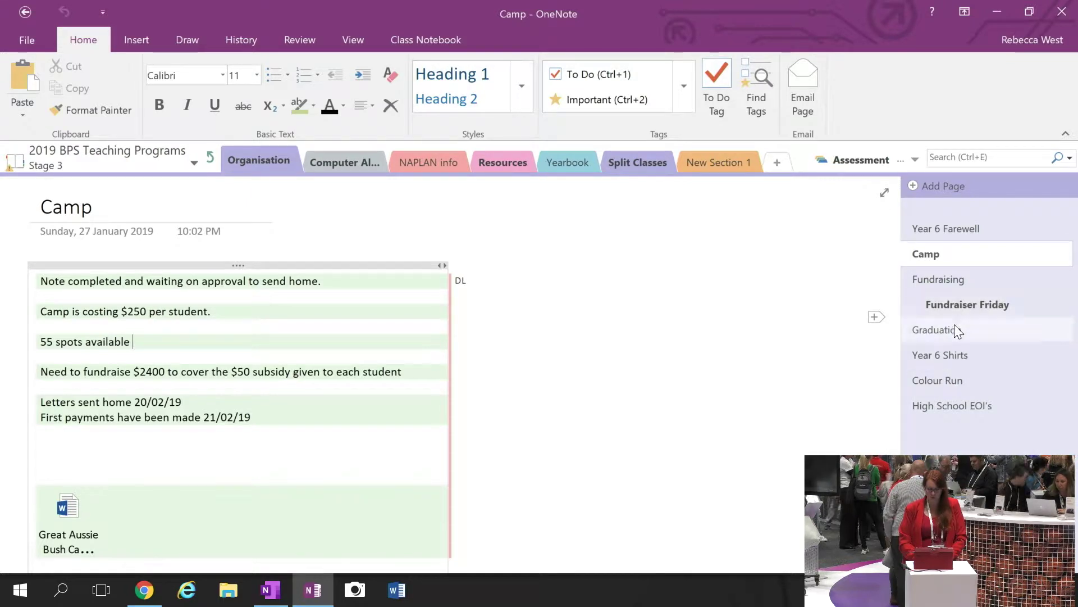
pyautogui.click(945, 352)
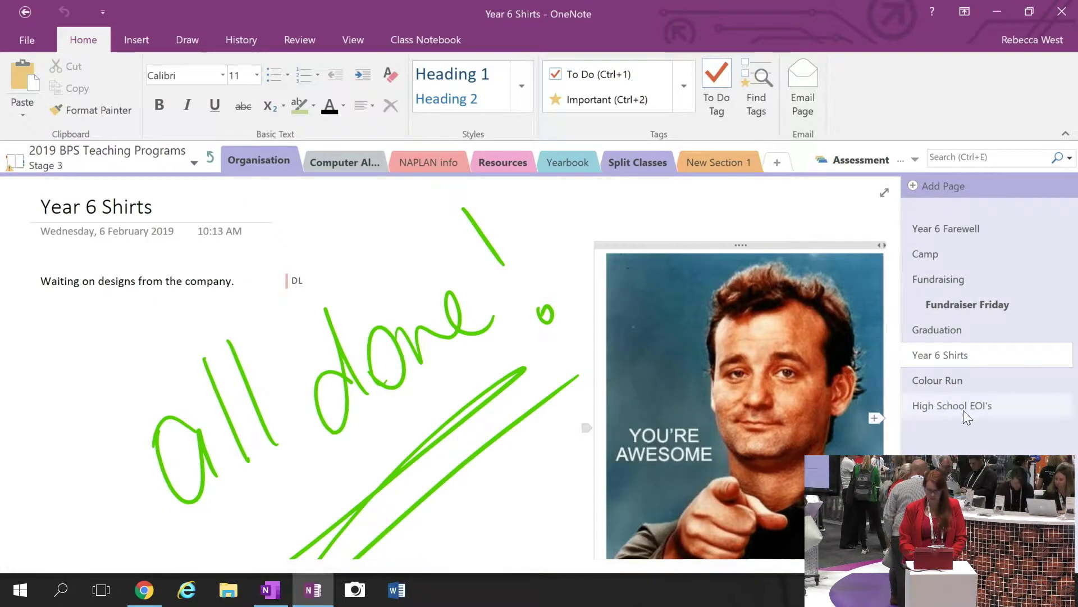
pyautogui.click(957, 388)
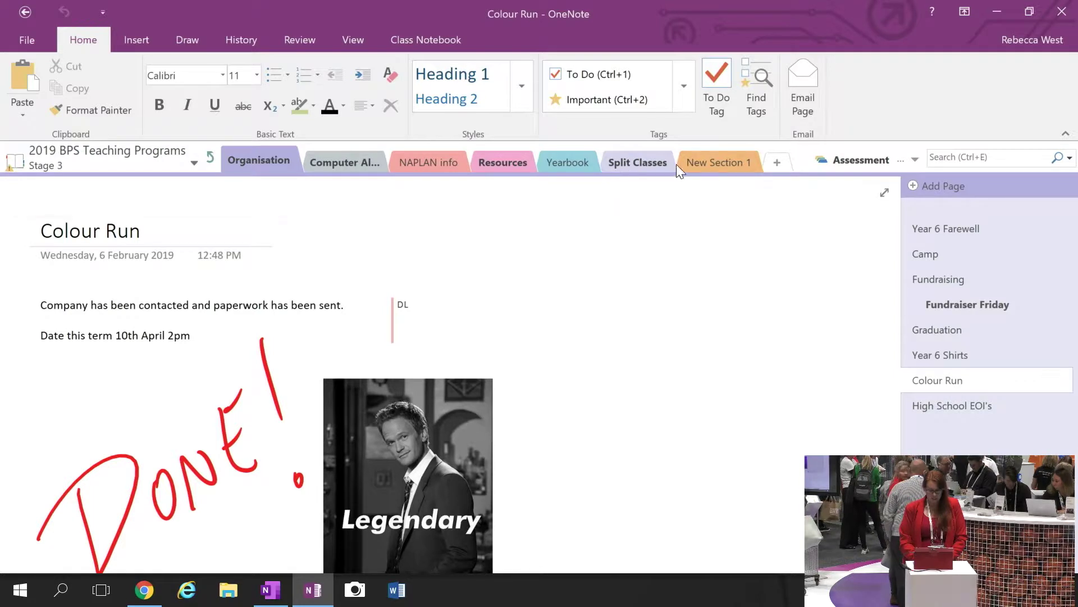
# View the Split Classes section's class lists page, then open the Stage 3 group's Term 2 section group.
pyautogui.click(641, 164)
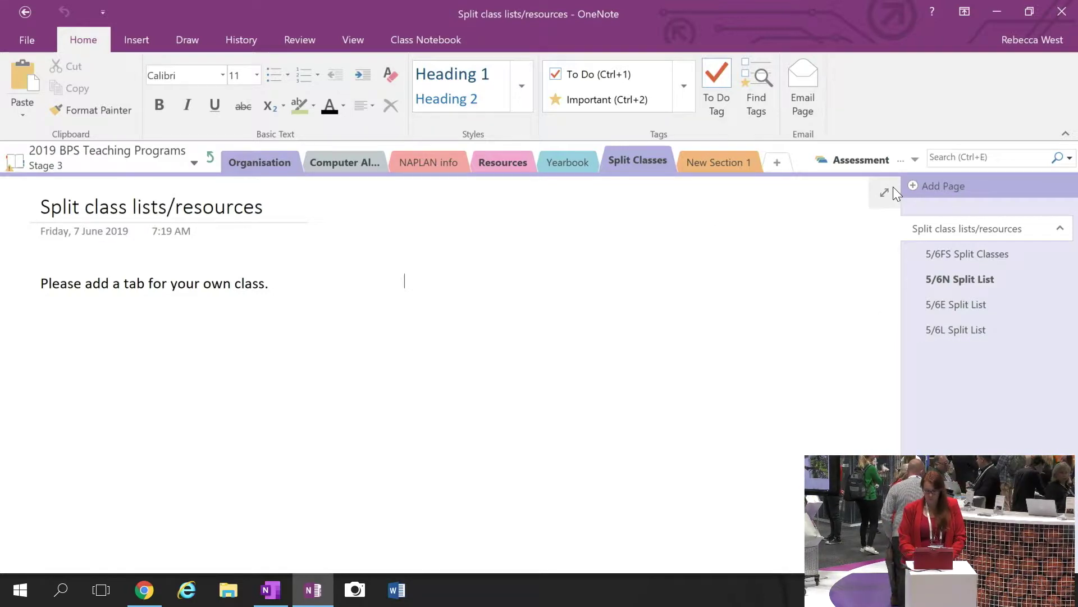
pyautogui.click(916, 159)
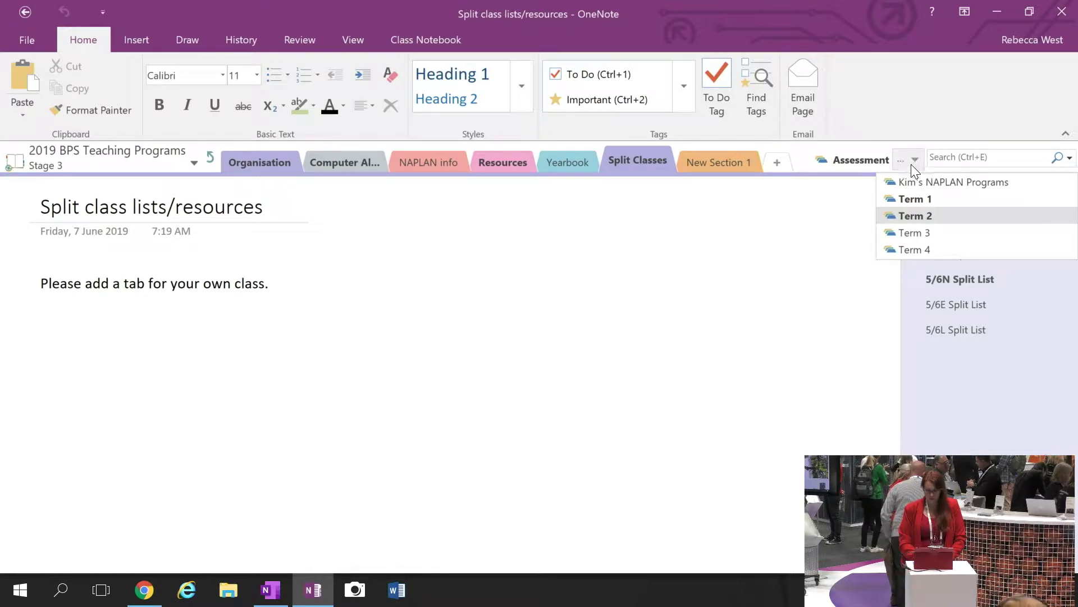
pyautogui.click(919, 214)
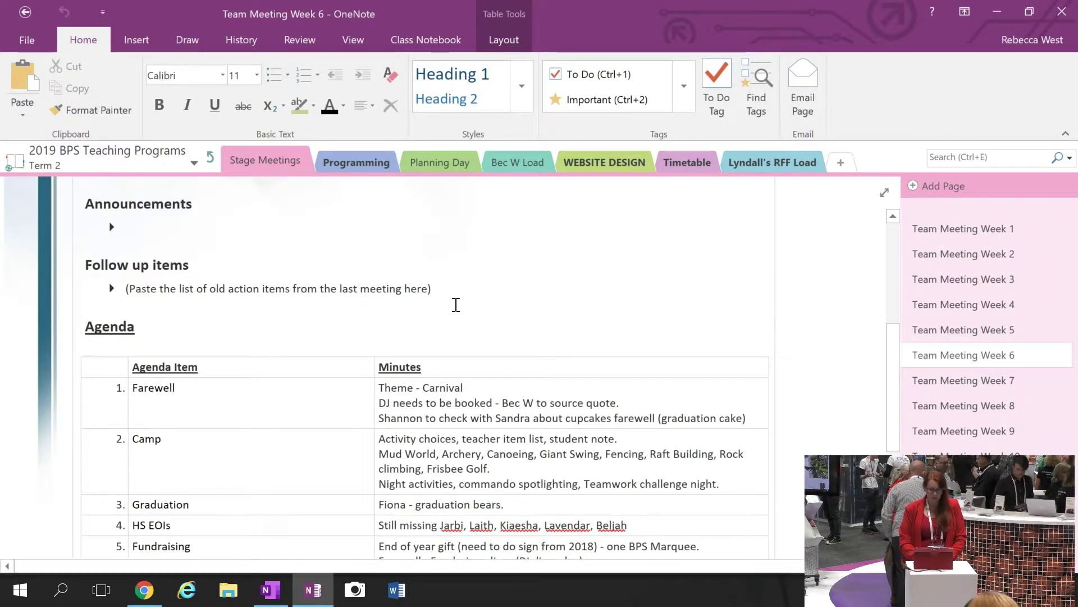
# Open the Programming section and look through the Week 7 Stage 3 Mathematics Program, from the weekly overview to Learning Experience 1.
pyautogui.click(368, 170)
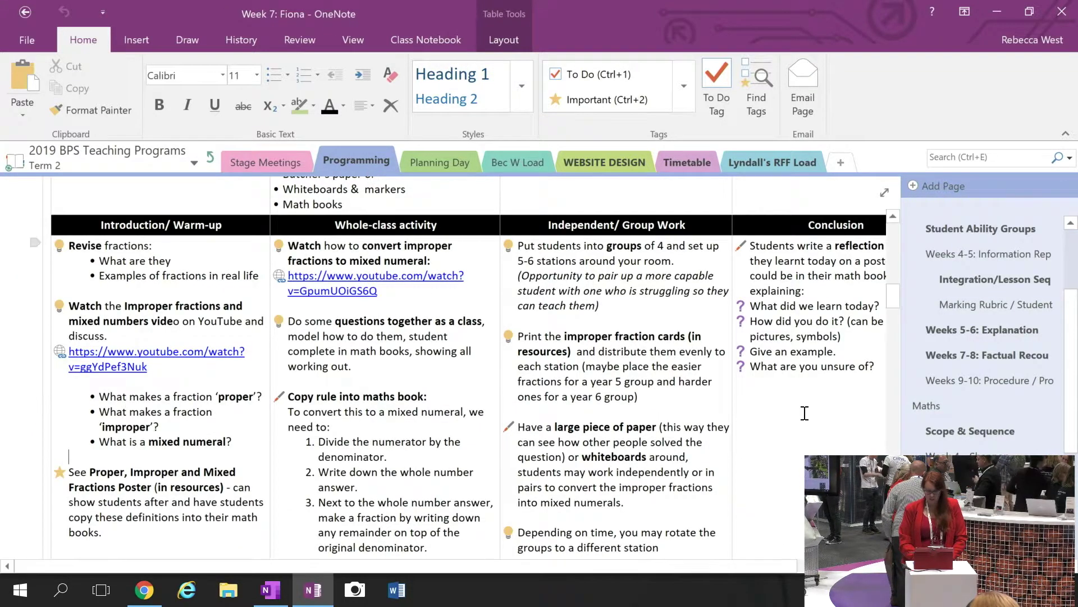
pyautogui.scroll(-3, 804, 413)
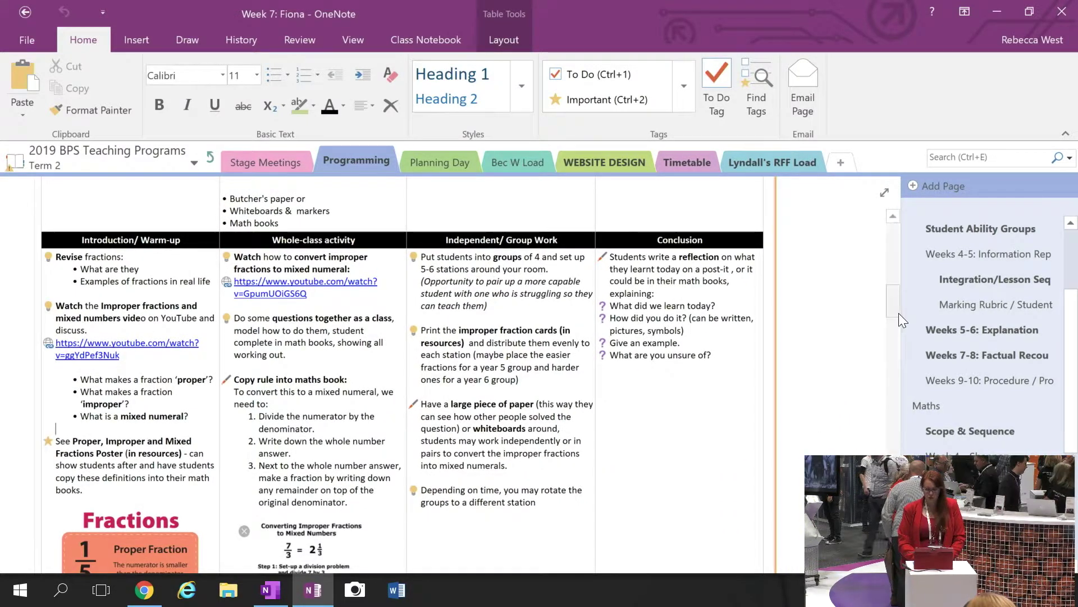
pyautogui.moveTo(897, 312); pyautogui.dragTo(891, 234)
pyautogui.click(629, 431)
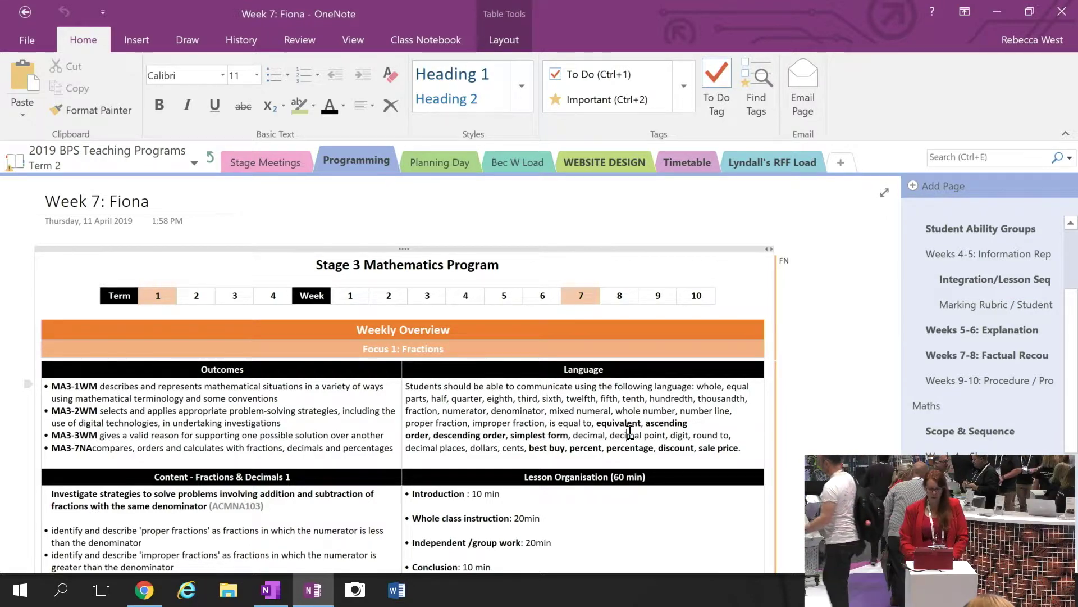
pyautogui.moveTo(898, 244); pyautogui.dragTo(896, 296)
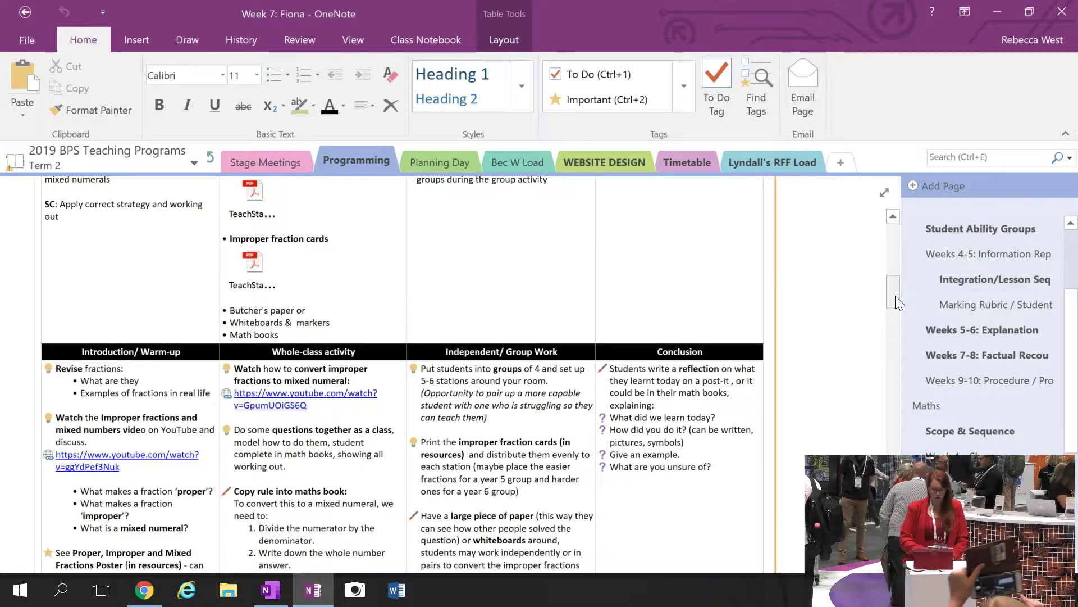
pyautogui.moveTo(895, 292); pyautogui.dragTo(895, 304)
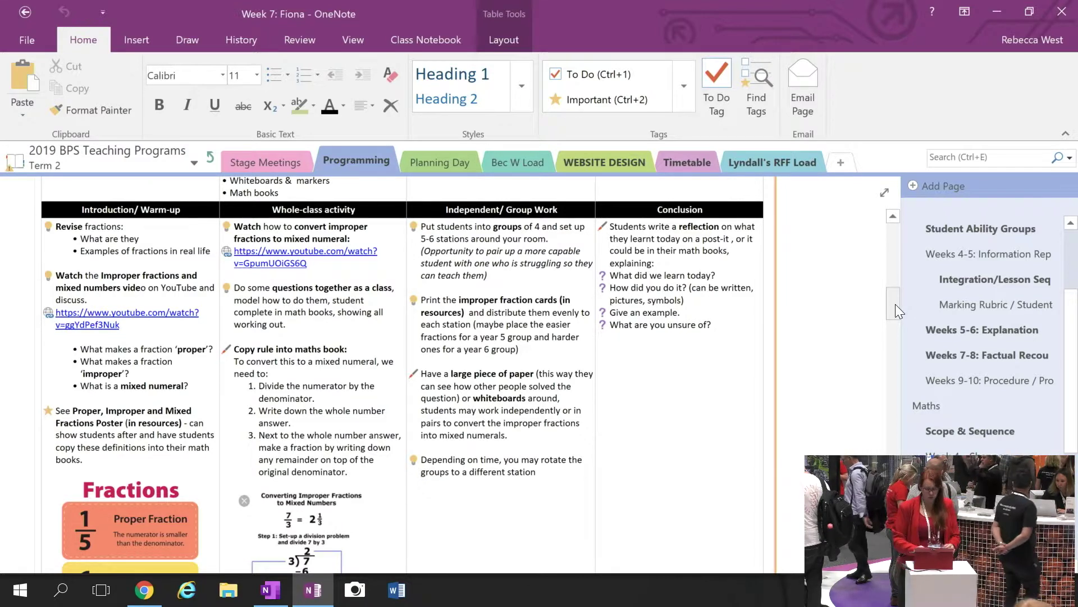
pyautogui.scroll(5, 895, 305)
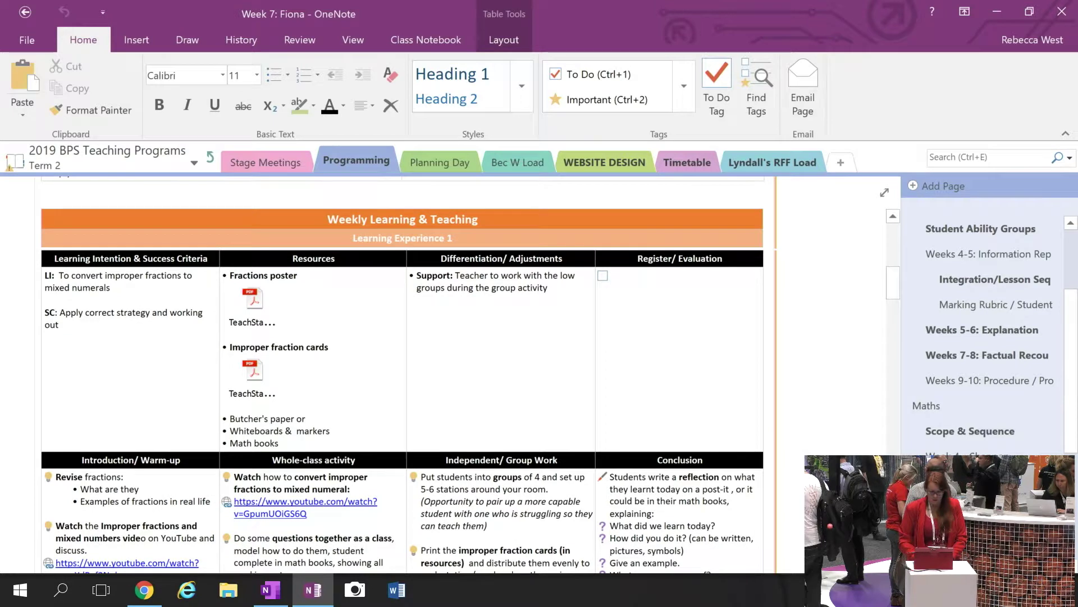
pyautogui.scroll(-1, 511, 297)
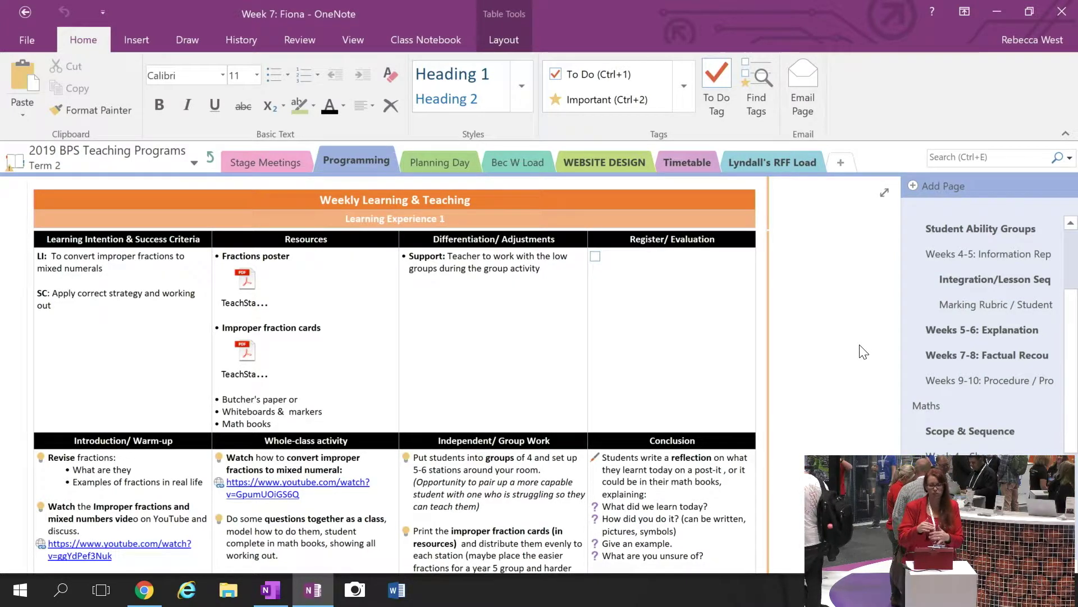
# Look through the Week 6 Resources page with its files sorted by weekday, then return to the Week 7 maths page.
pyautogui.scroll(-4, 394, 377)
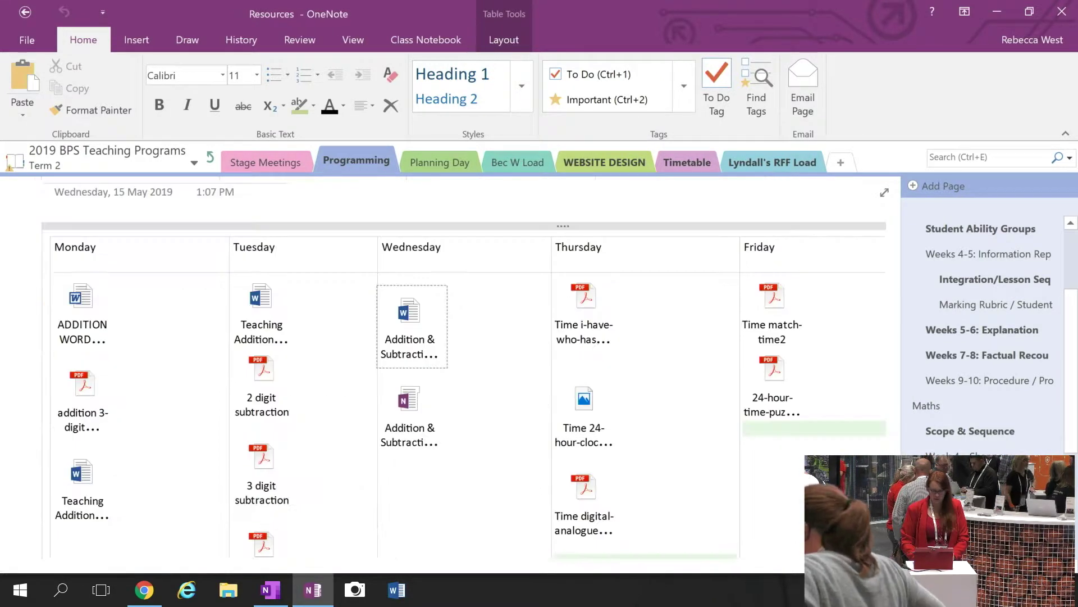
pyautogui.hotkey('alt', 'Left')
pyautogui.scroll(-5, 307, 372)
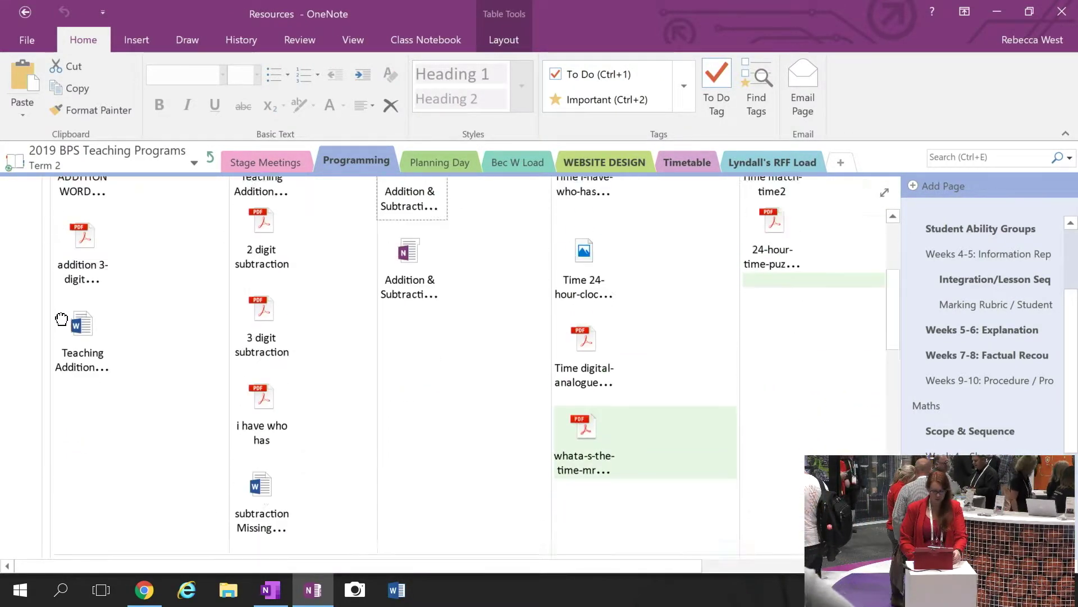
pyautogui.scroll(5, 306, 372)
pyautogui.scroll(-4, 1076, 435)
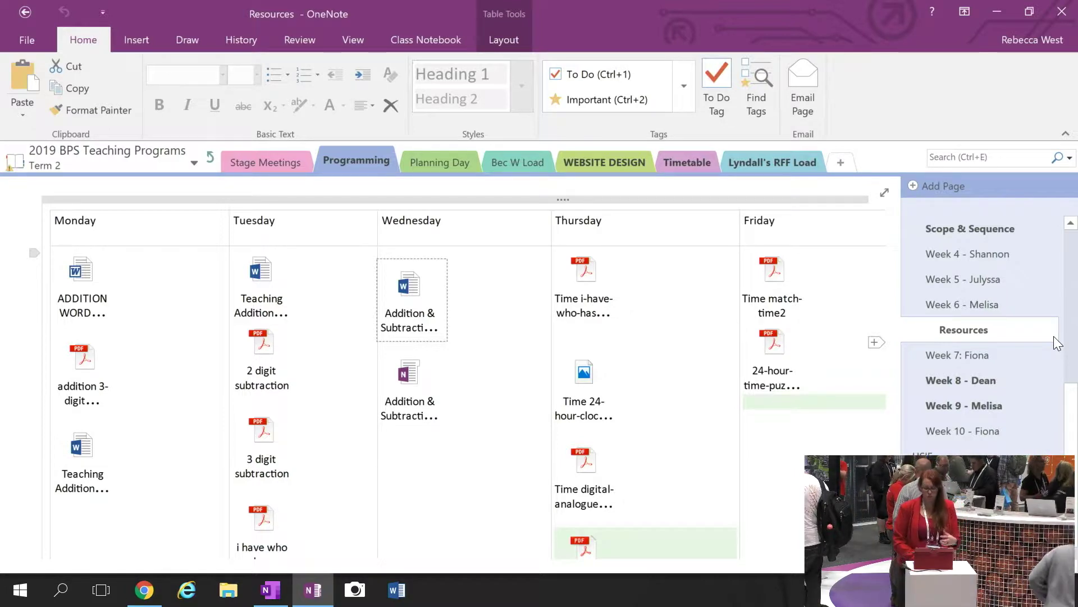
pyautogui.click(983, 358)
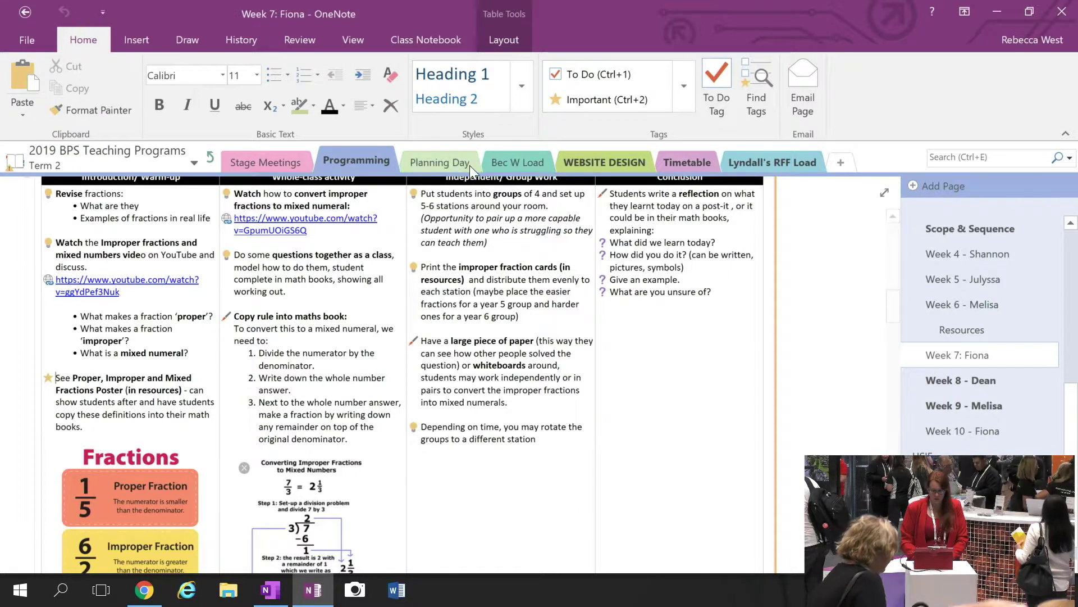
# Open the teacher's individual Load section and look through the Kindy History (RFF) program's learning experiences 4 and 5.
pyautogui.click(504, 160)
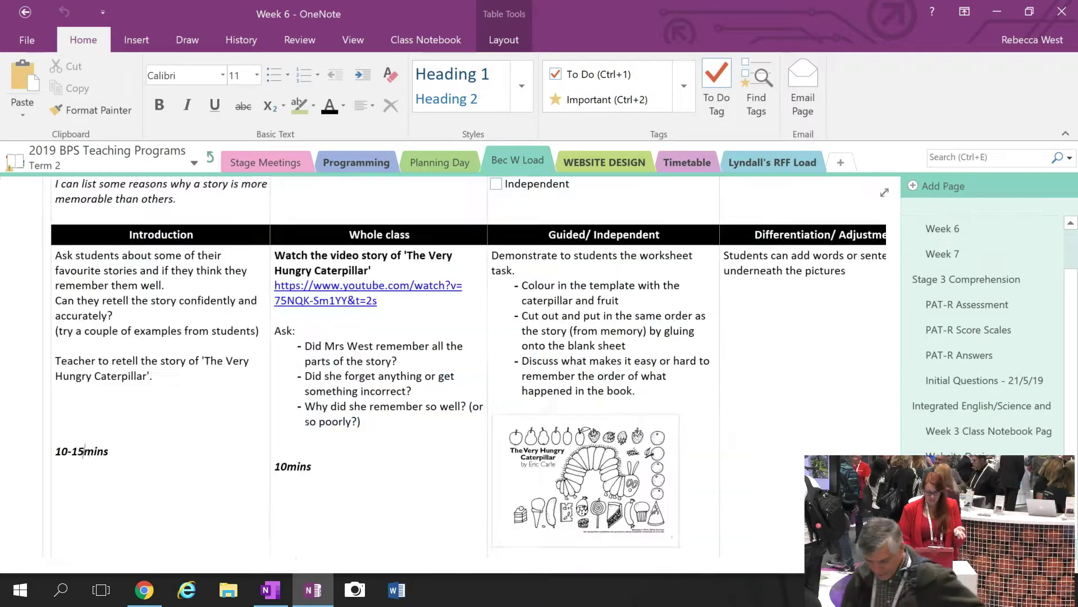
pyautogui.scroll(-3, 412, 365)
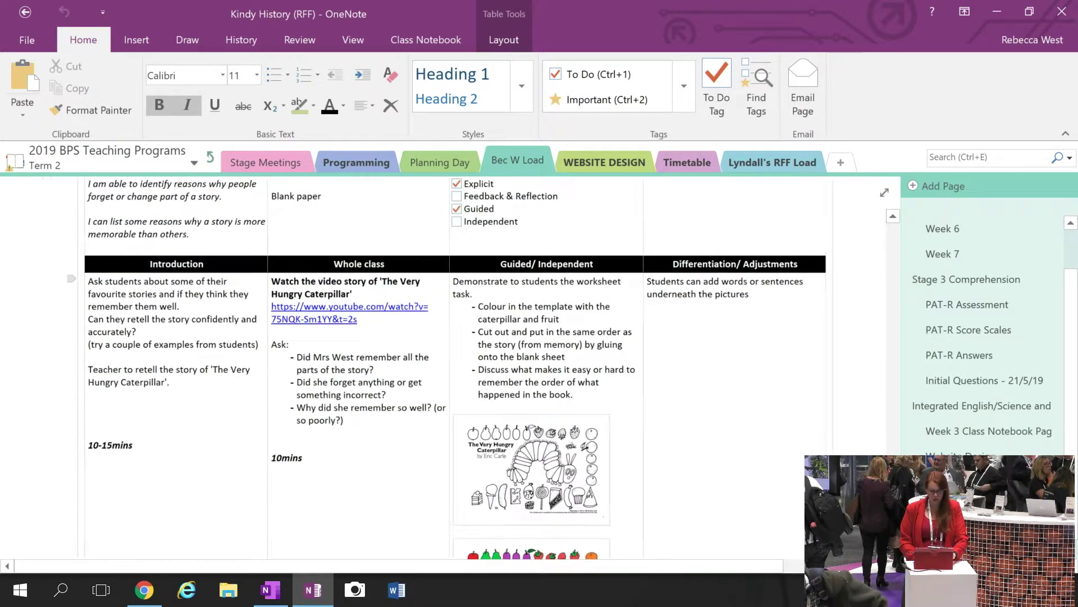
pyautogui.scroll(4, 413, 365)
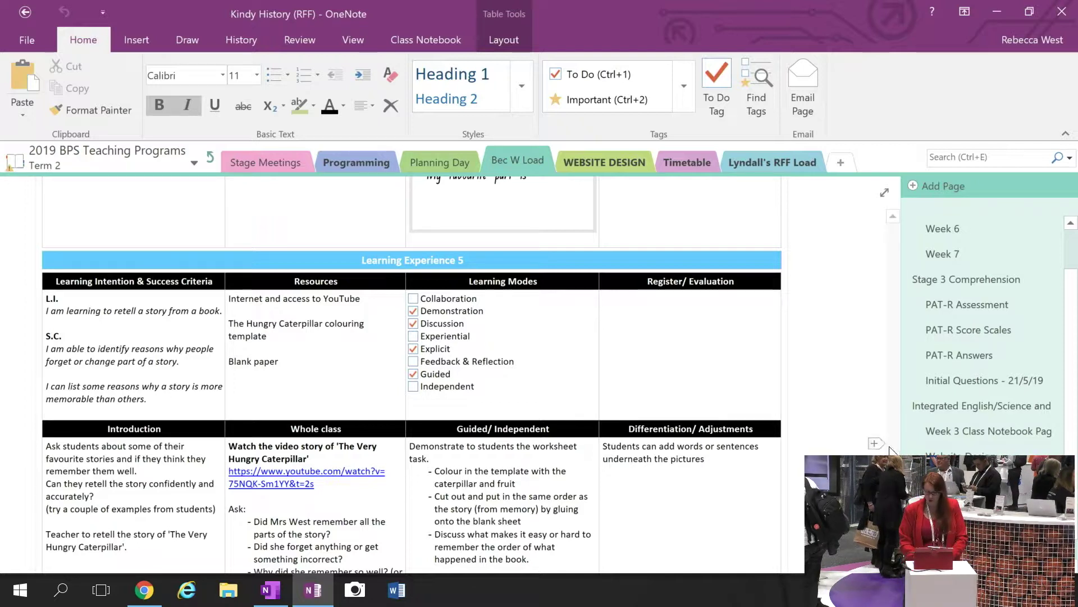
pyautogui.scroll(6, 899, 405)
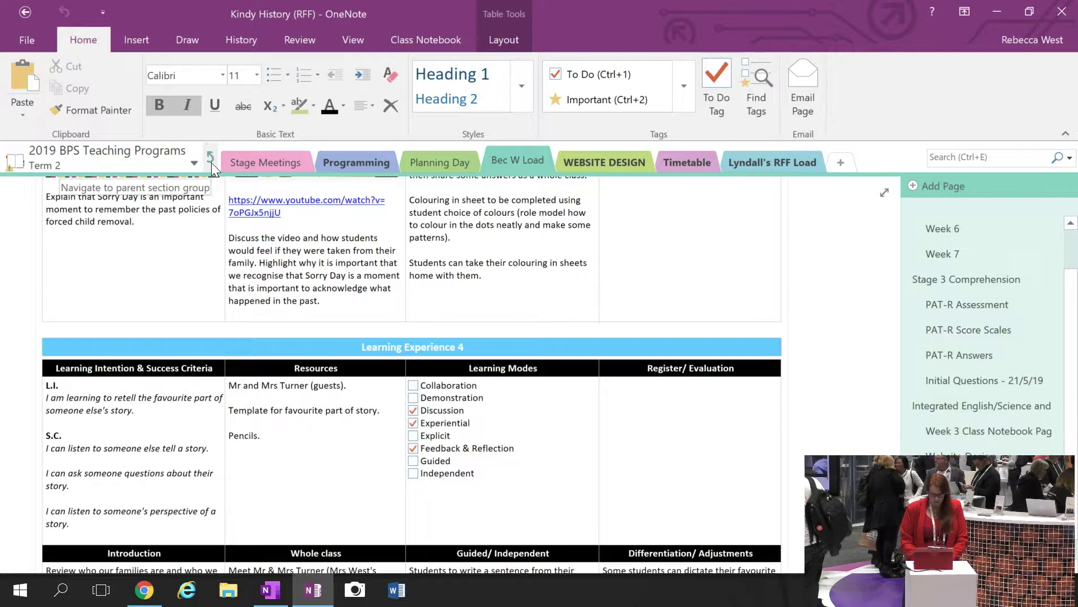
# Return through Stage 3 to the _Collaboration Space level and look over its list of stage and year section groups.
pyautogui.click(330, 162)
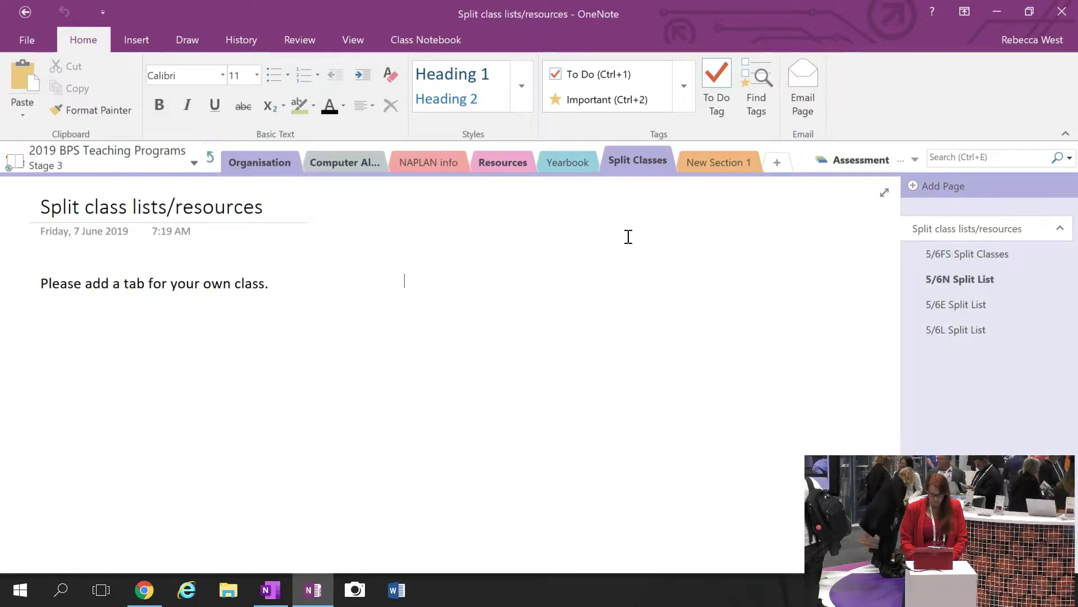
pyautogui.click(211, 158)
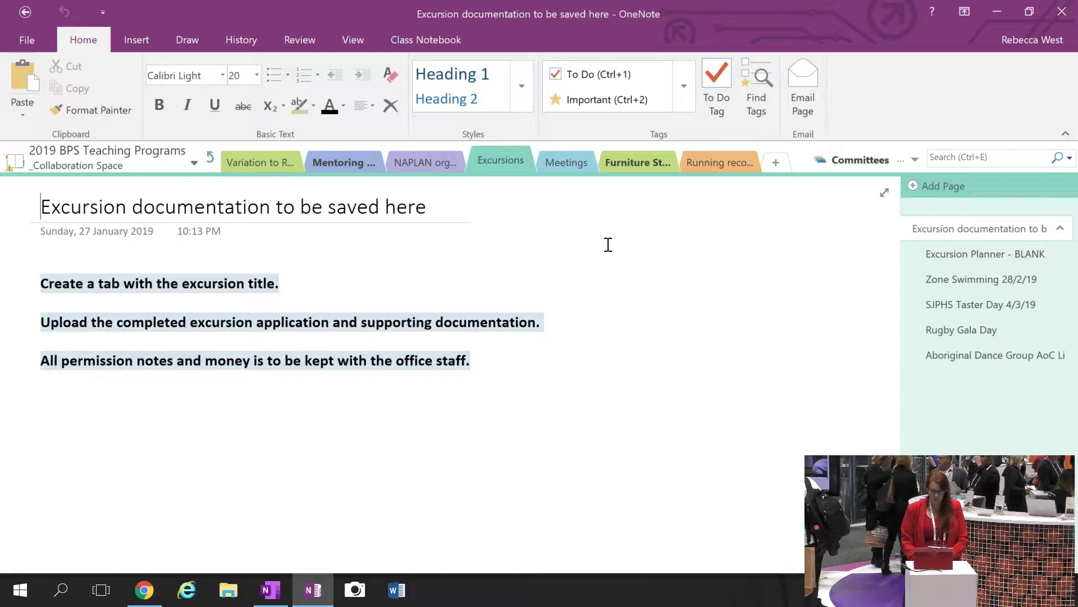
pyautogui.click(916, 160)
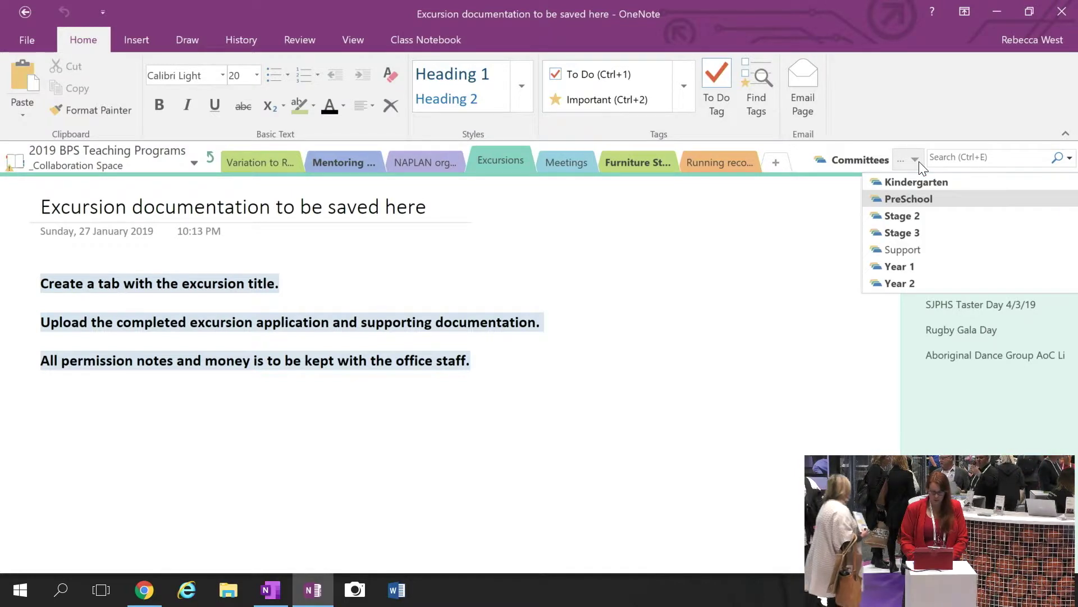
pyautogui.click(916, 160)
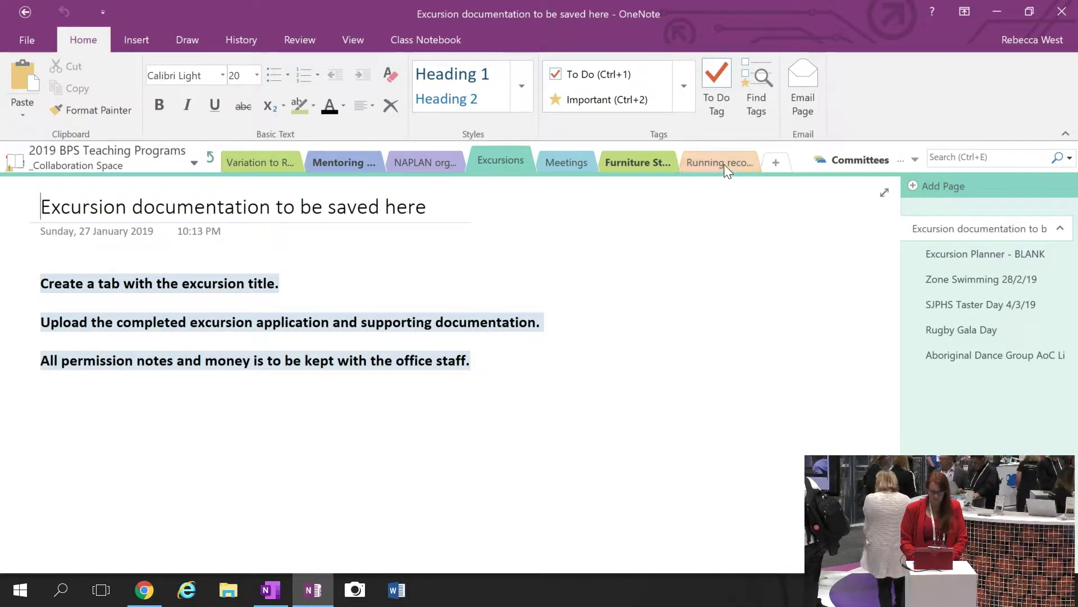
pyautogui.click(914, 160)
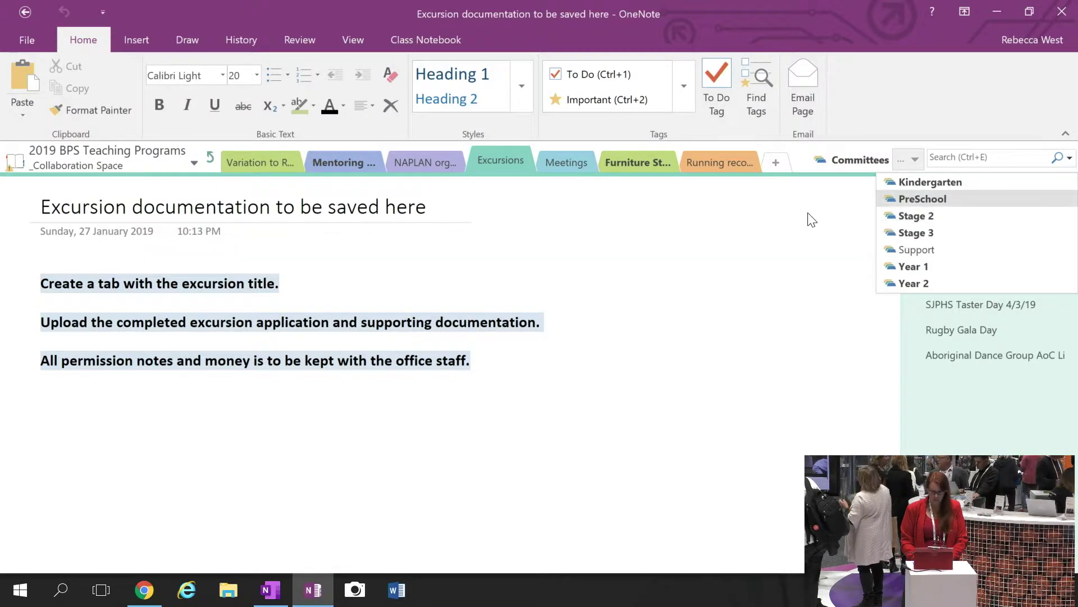
pyautogui.click(877, 203)
# View the 2019 Committee Groups page in the Committees section group, then open the Science_Technology committee group.
pyautogui.click(847, 161)
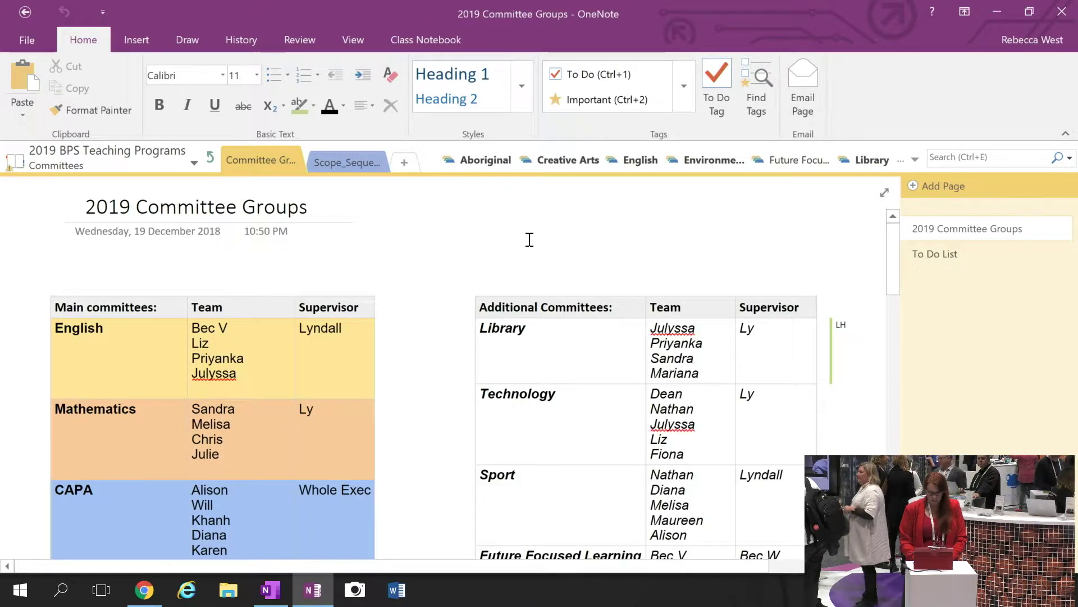
pyautogui.click(911, 161)
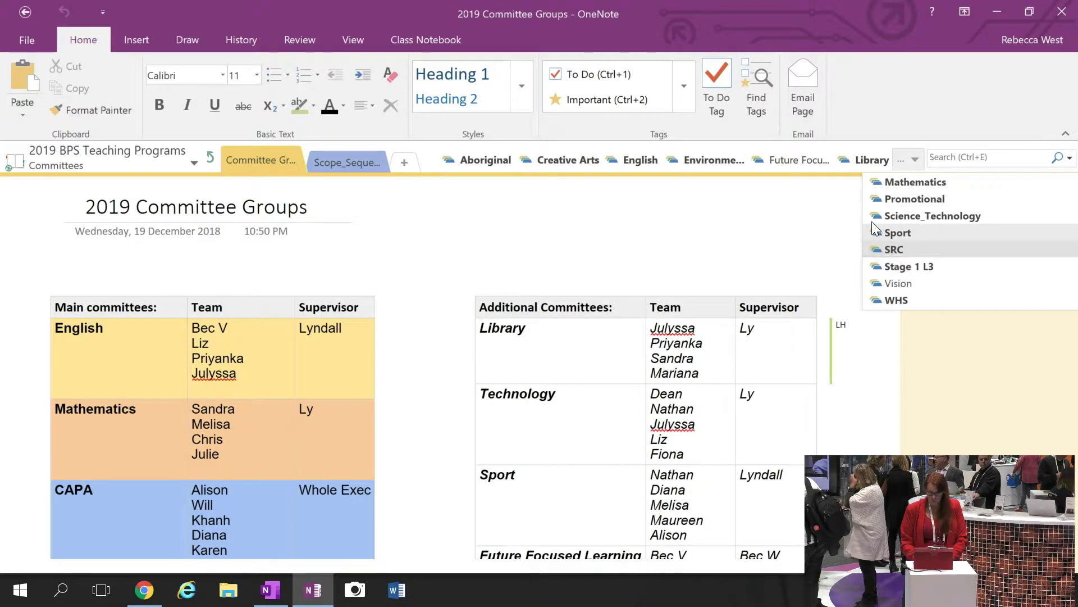
pyautogui.click(922, 218)
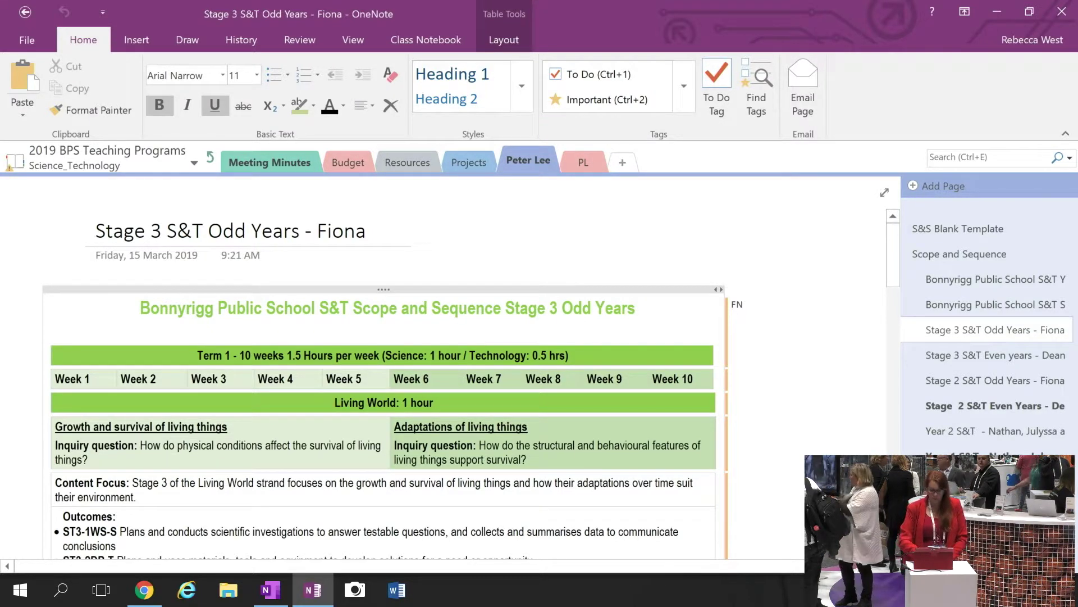
# Look through the Stage 3 S&T Odd Years scope and sequence, covering its Term 1 and Term 2 units.
pyautogui.scroll(-4, 795, 336)
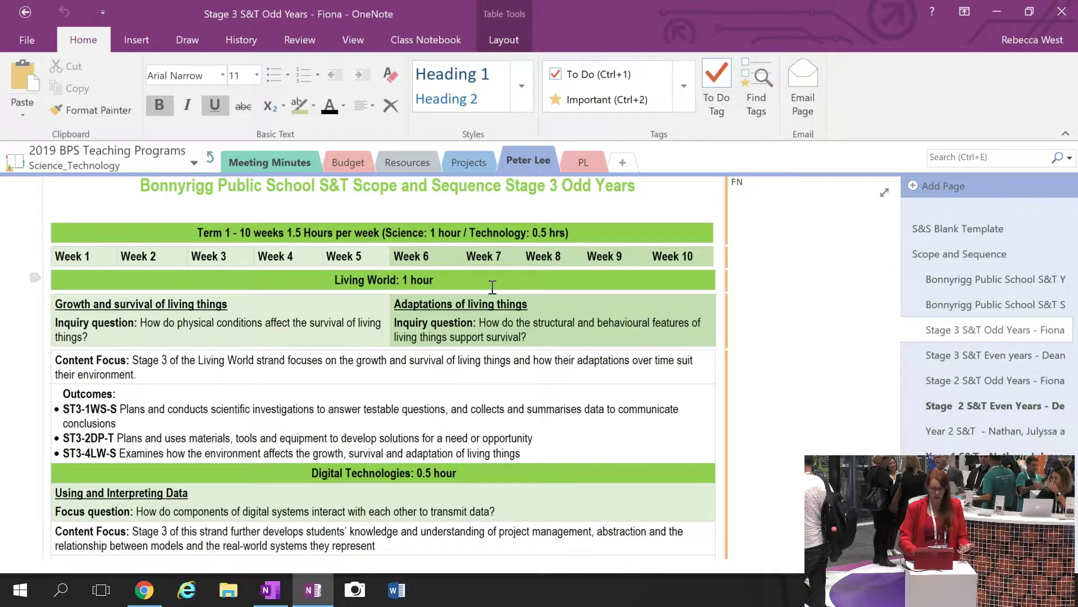
pyautogui.scroll(-3, 492, 287)
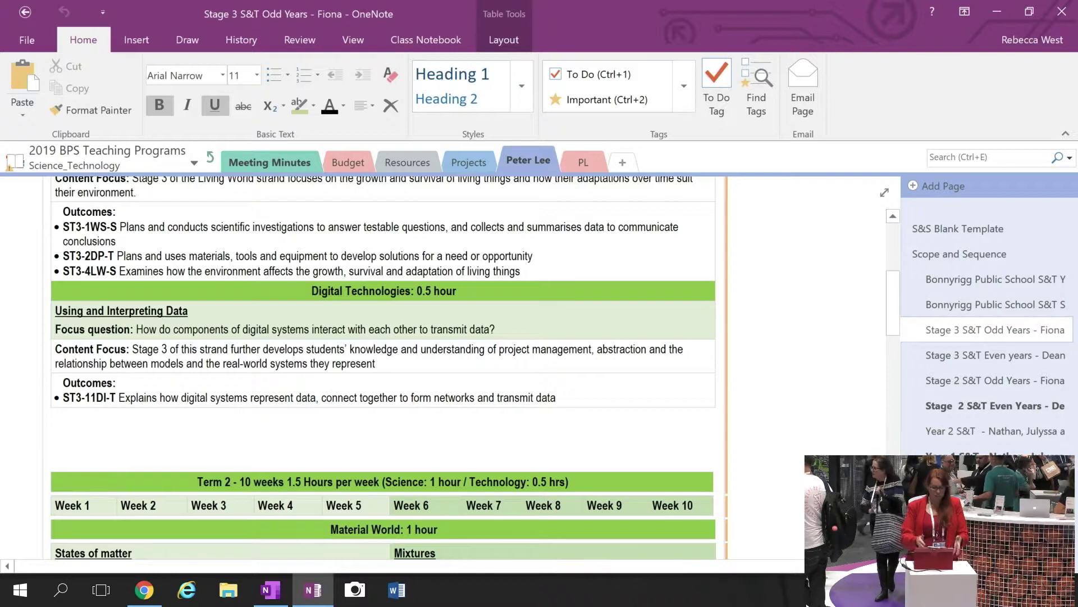
pyautogui.scroll(3, 382, 365)
pyautogui.scroll(-4, 382, 365)
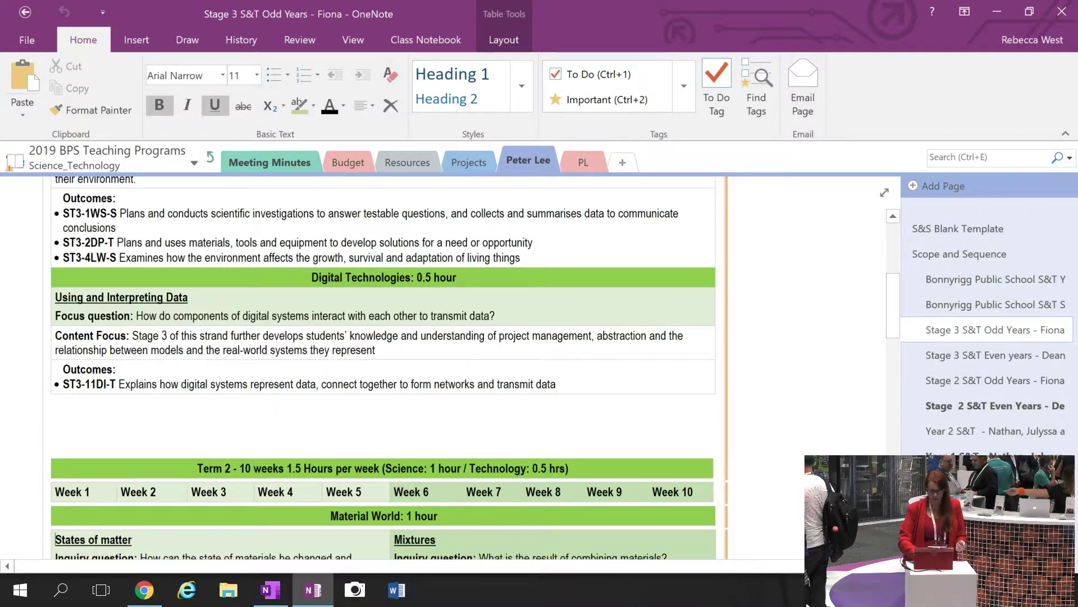
pyautogui.scroll(-3, 382, 365)
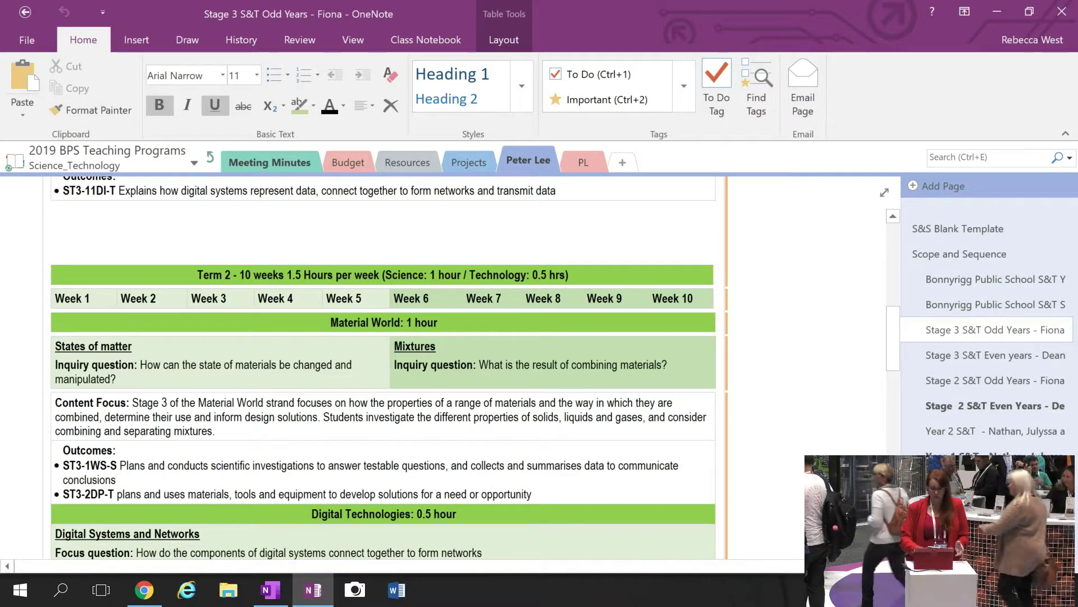
# Copy the Stage 3 S&T Odd Years page from the Science_Technology section group's page list.
pyautogui.scroll(8, 382, 365)
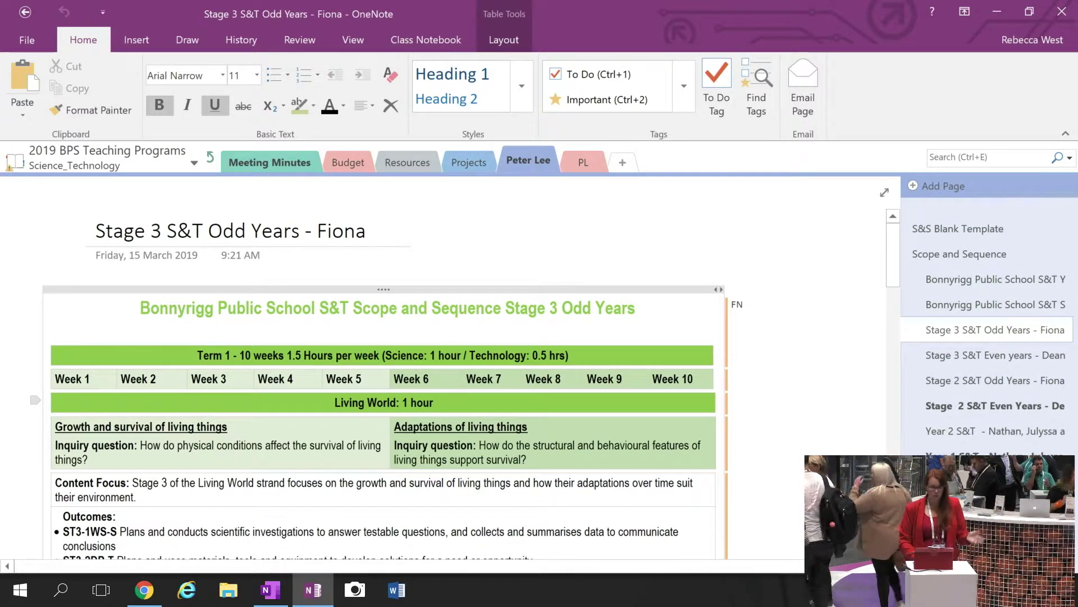
pyautogui.click(949, 328)
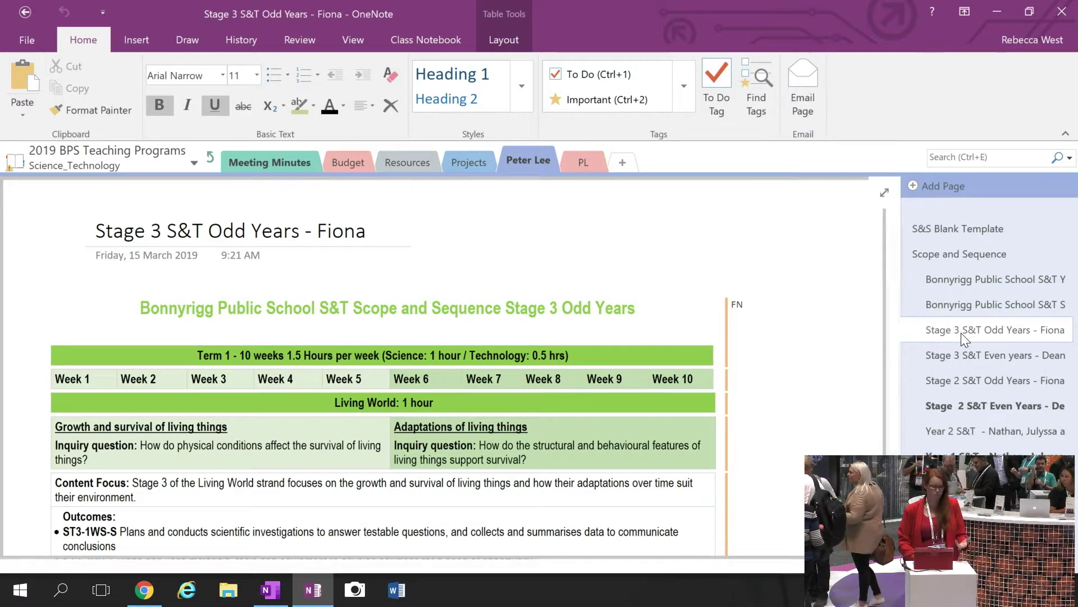
pyautogui.rightClick(962, 332)
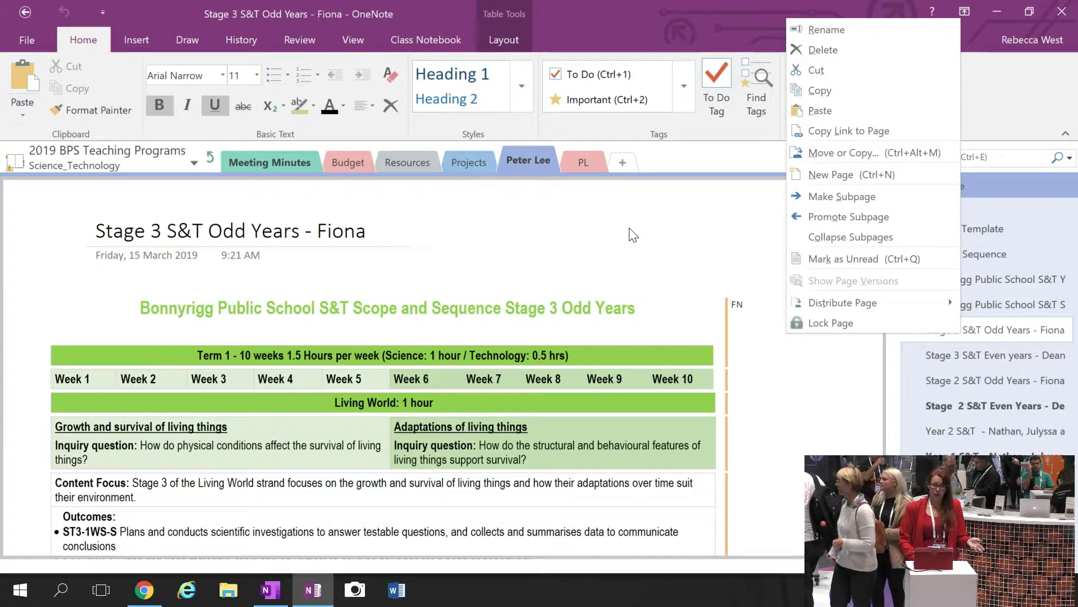
pyautogui.click(841, 90)
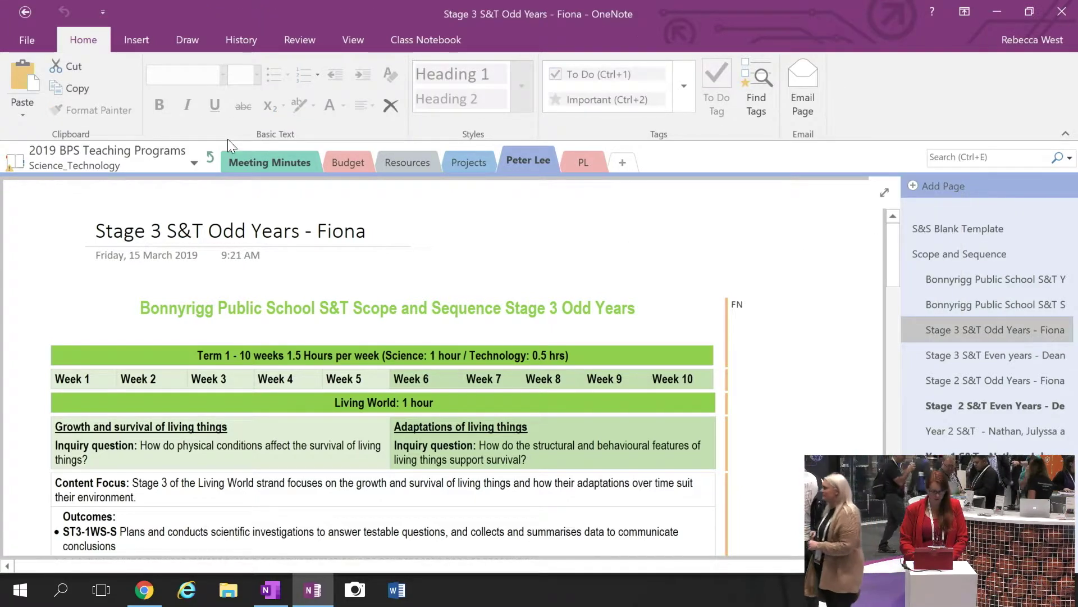
# Add a new section to My Notebook, paste the copied Stage 3 S&T Odd Years page into it and check its content.
pyautogui.click(157, 159)
pyautogui.click(106, 218)
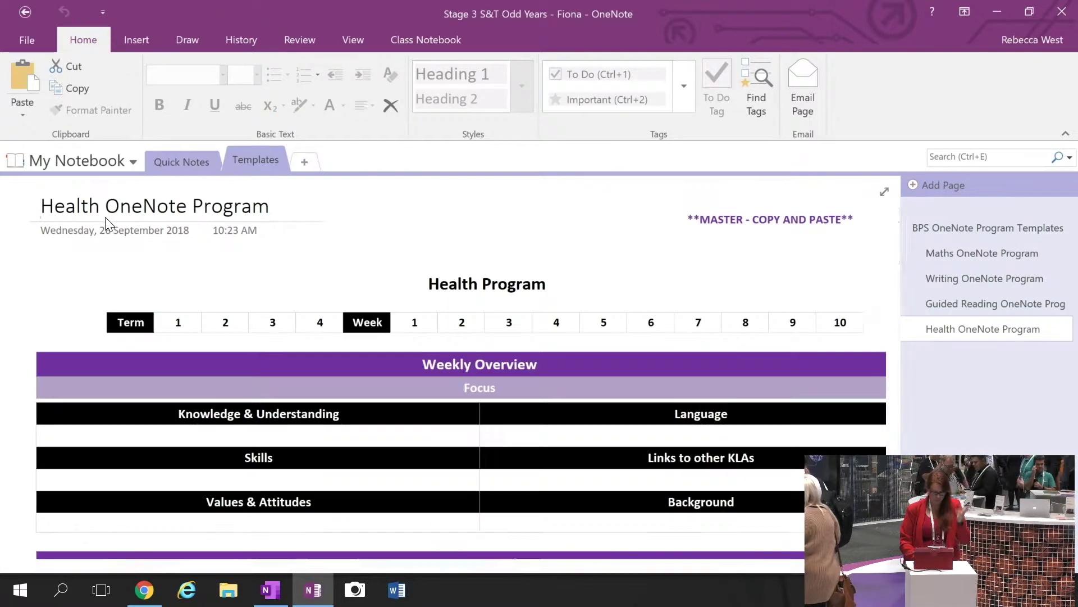
pyautogui.click(304, 162)
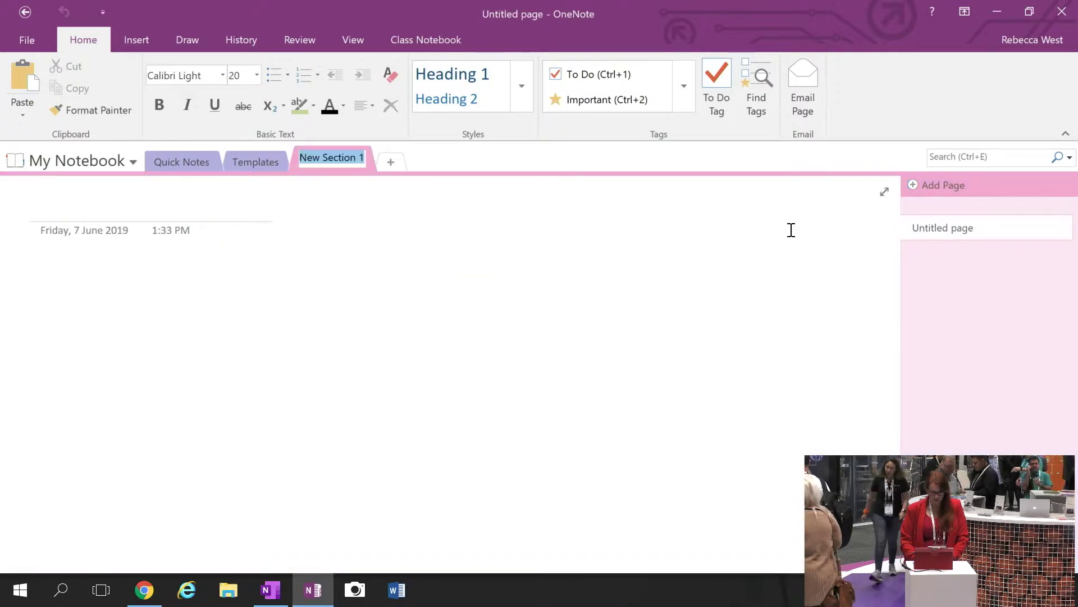
pyautogui.rightClick(956, 286)
pyautogui.click(859, 318)
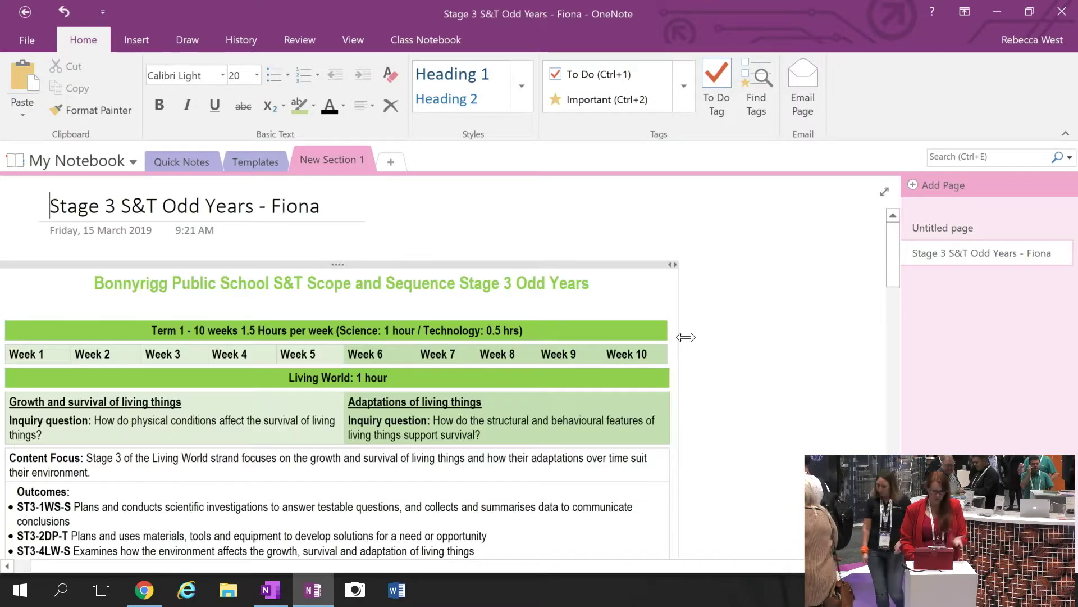
pyautogui.scroll(-2, 393, 365)
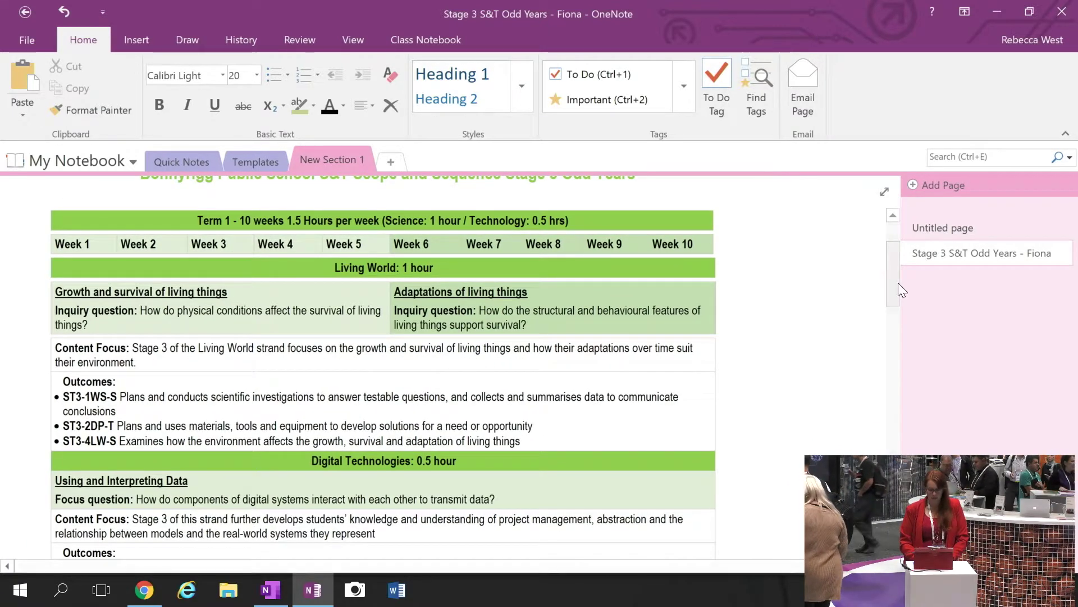
pyautogui.moveTo(898, 282); pyautogui.dragTo(894, 244)
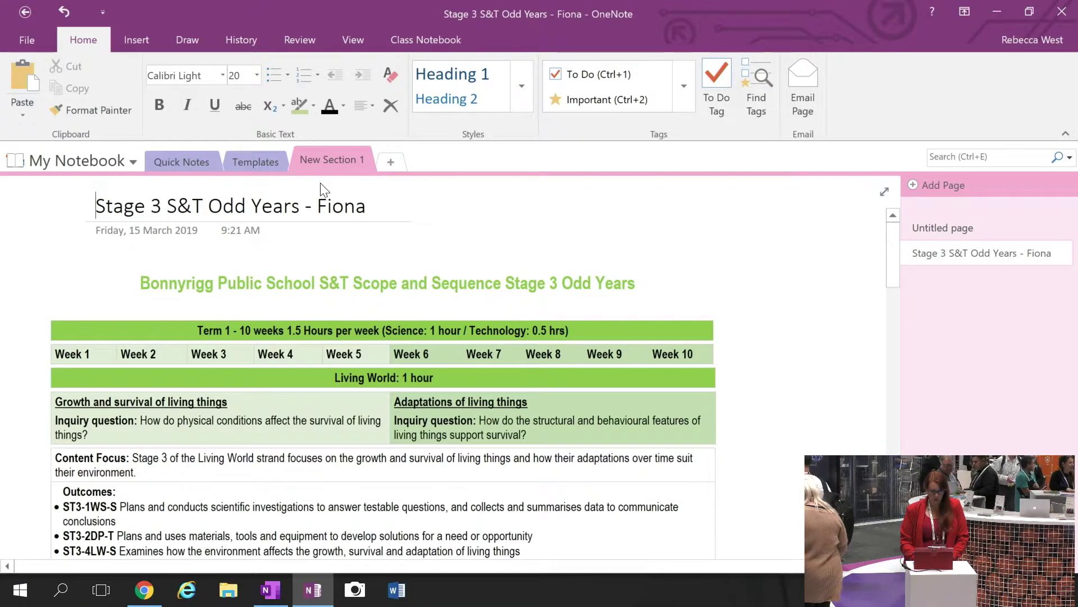
# Return to the 2019 BPS Teaching Programs notebook's Committees group and open the Creative Arts committee group.
pyautogui.click(78, 153)
pyautogui.click(112, 243)
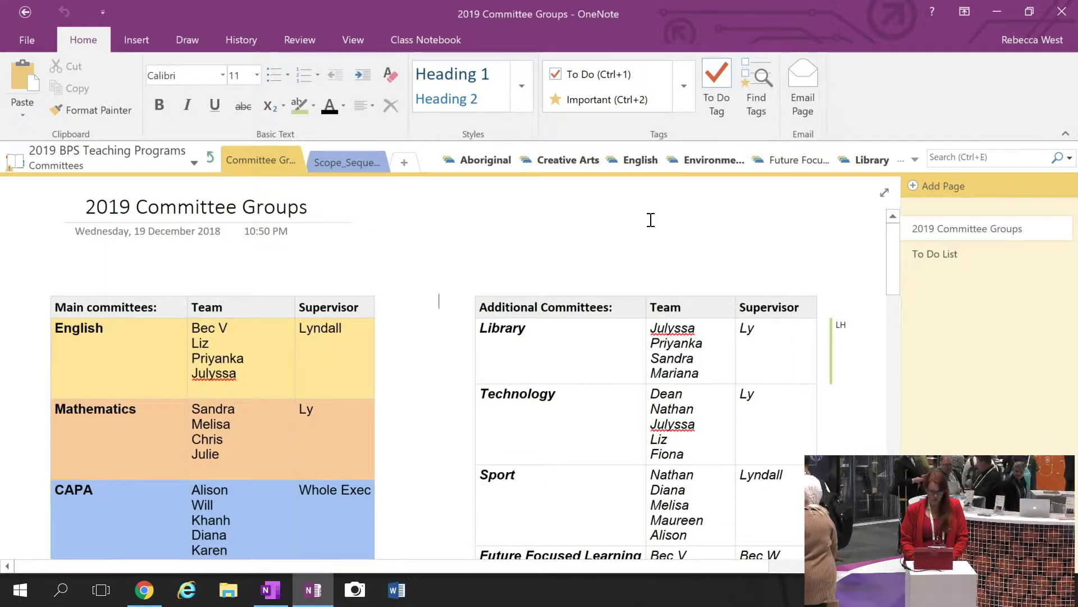
pyautogui.click(581, 164)
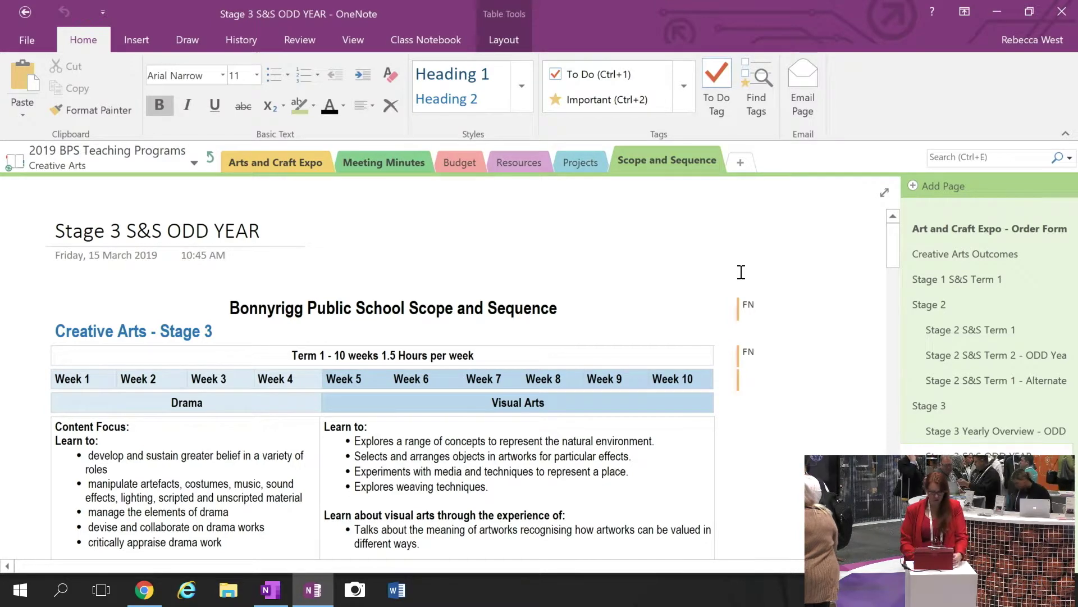
# Look through the Creative Arts Stage 3 S&S ODD YEAR scope and sequence, including its content focus, outcomes and suggested units.
pyautogui.scroll(-3, 218, 337)
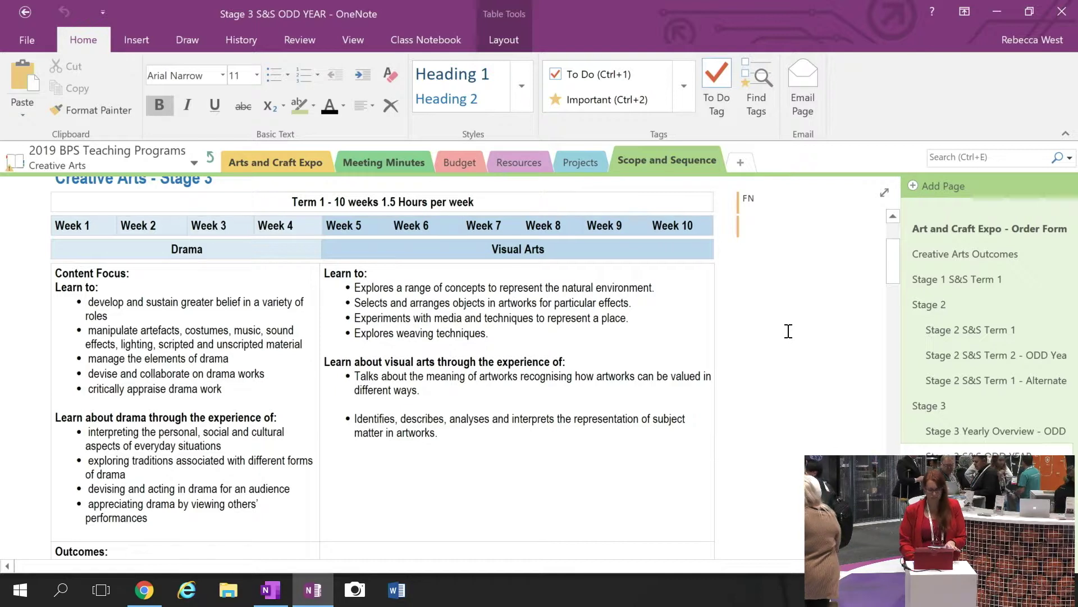
pyautogui.scroll(1, 788, 331)
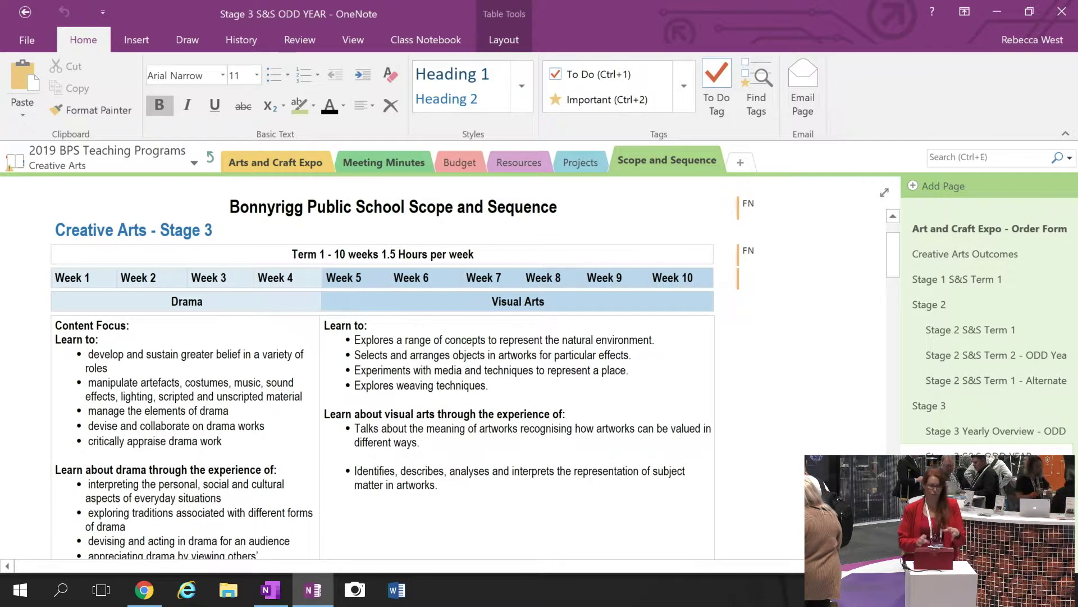
pyautogui.scroll(-2, 788, 330)
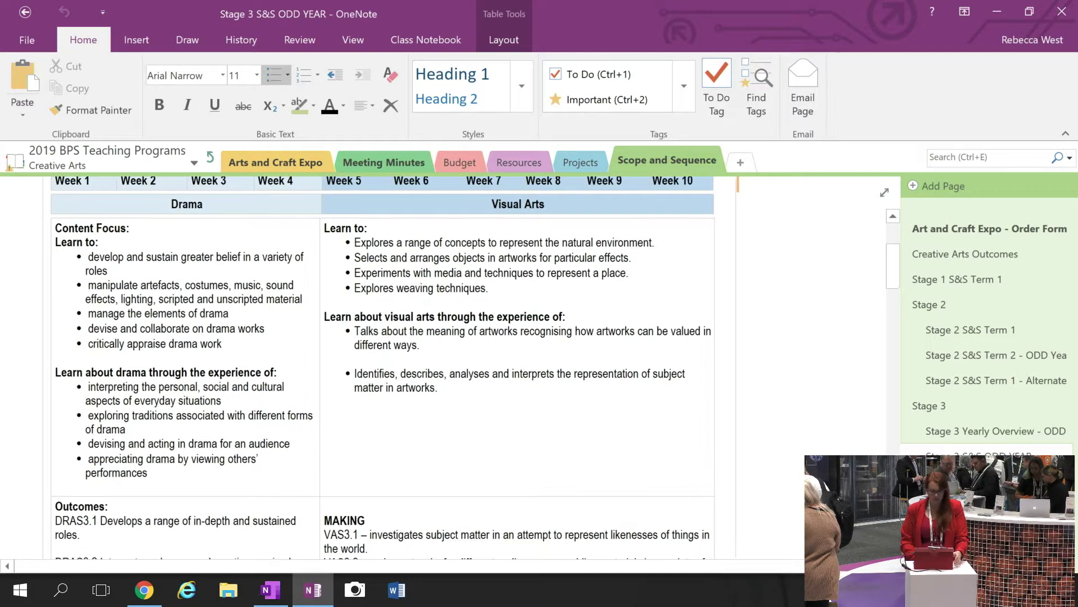
pyautogui.scroll(-1, 266, 375)
pyautogui.scroll(1, 266, 376)
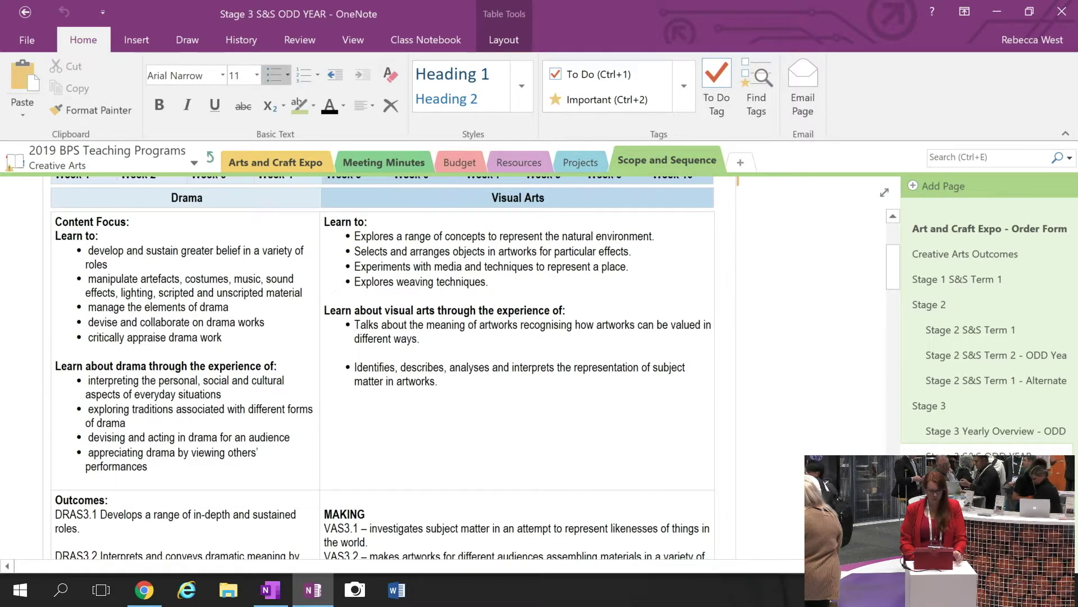
pyautogui.scroll(-4, 289, 410)
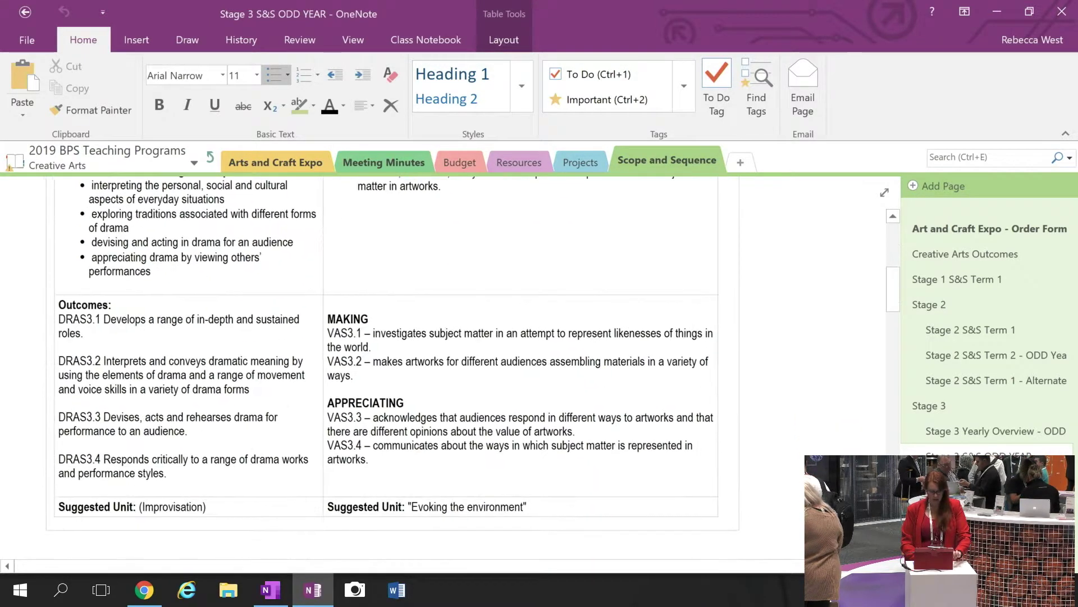
pyautogui.scroll(-3, 373, 360)
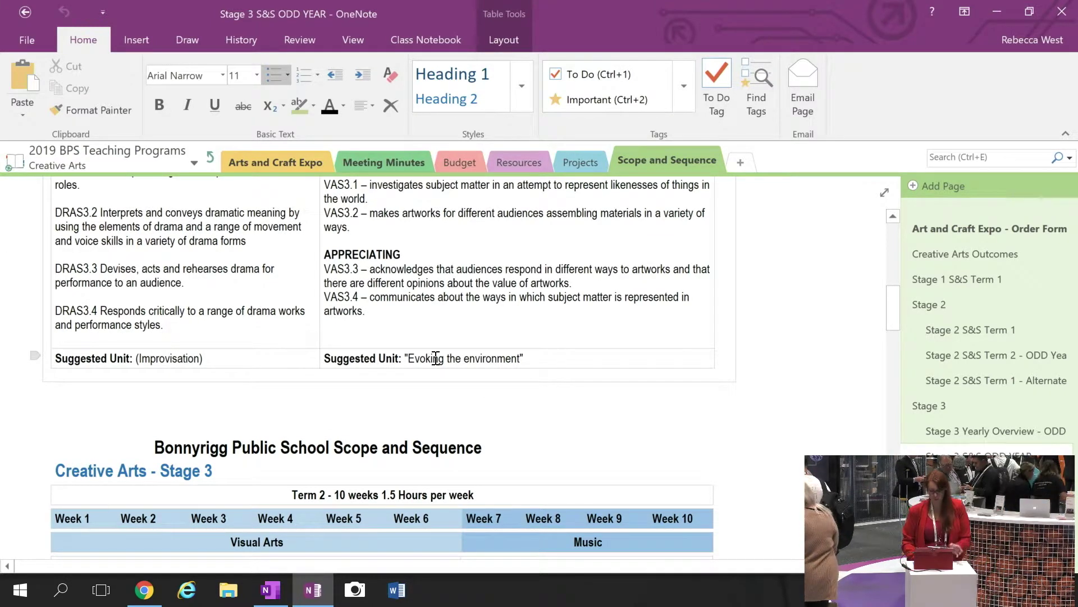
pyautogui.moveTo(892, 323); pyautogui.dragTo(903, 514)
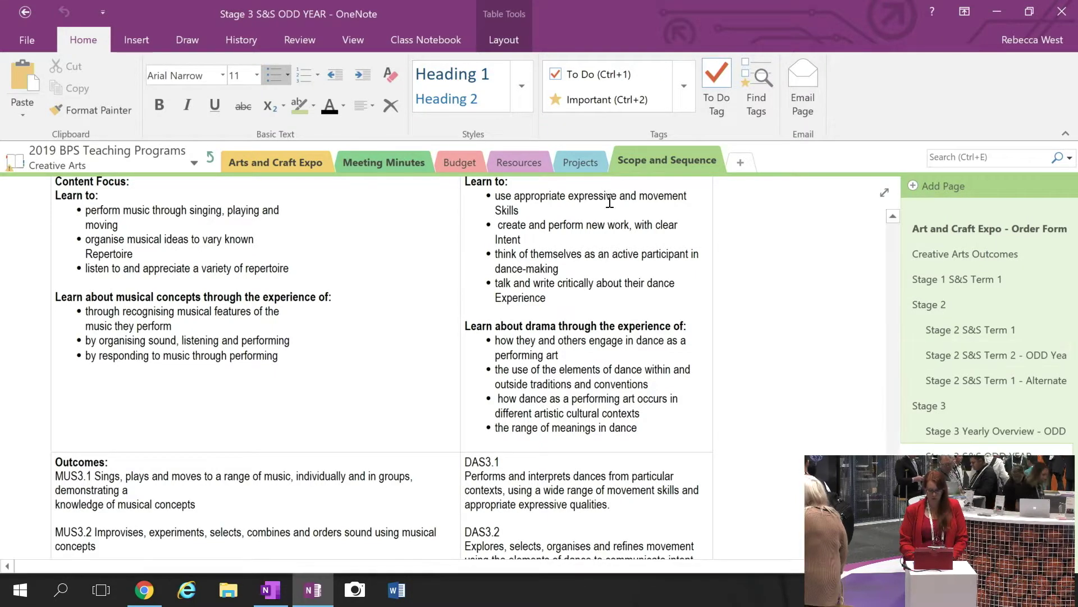
# Go back to Committees, open the Environmental Education group and look over its Farm Budget proposal 2019.
pyautogui.click(211, 158)
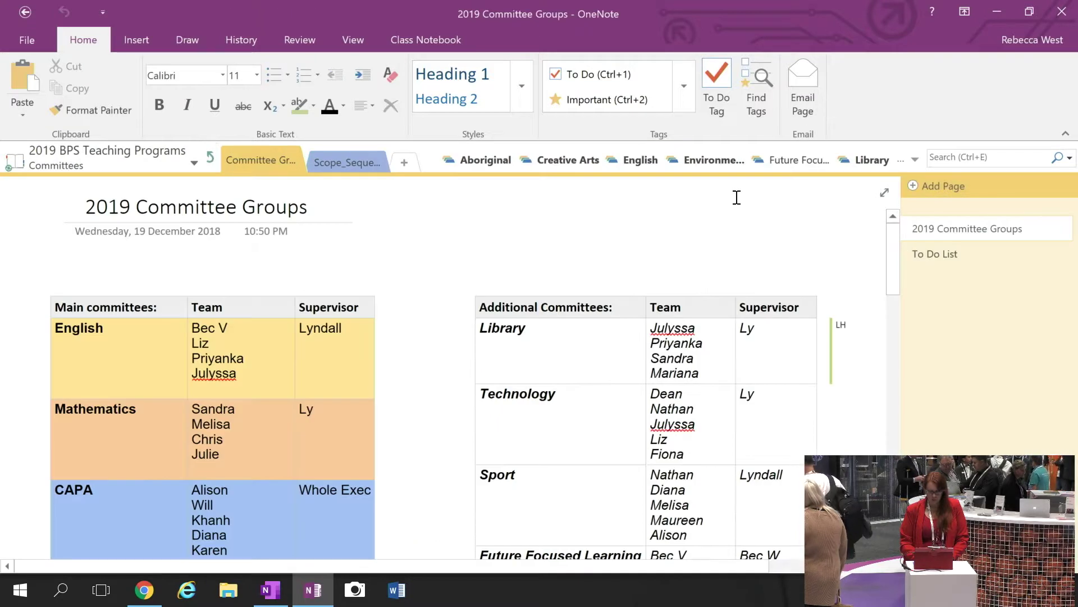
pyautogui.click(706, 165)
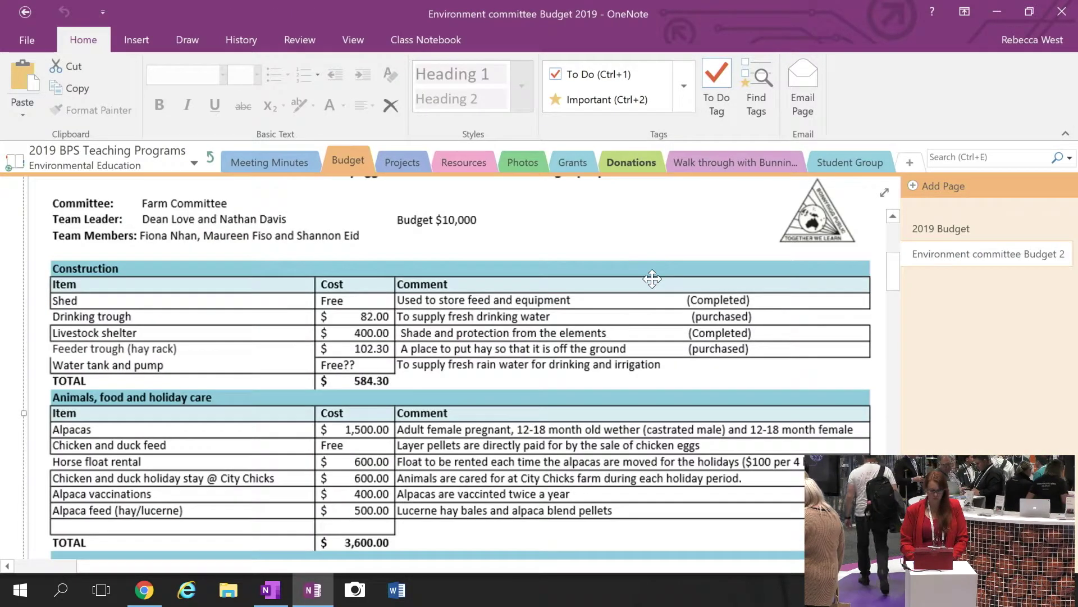
pyautogui.moveTo(891, 285); pyautogui.dragTo(891, 257)
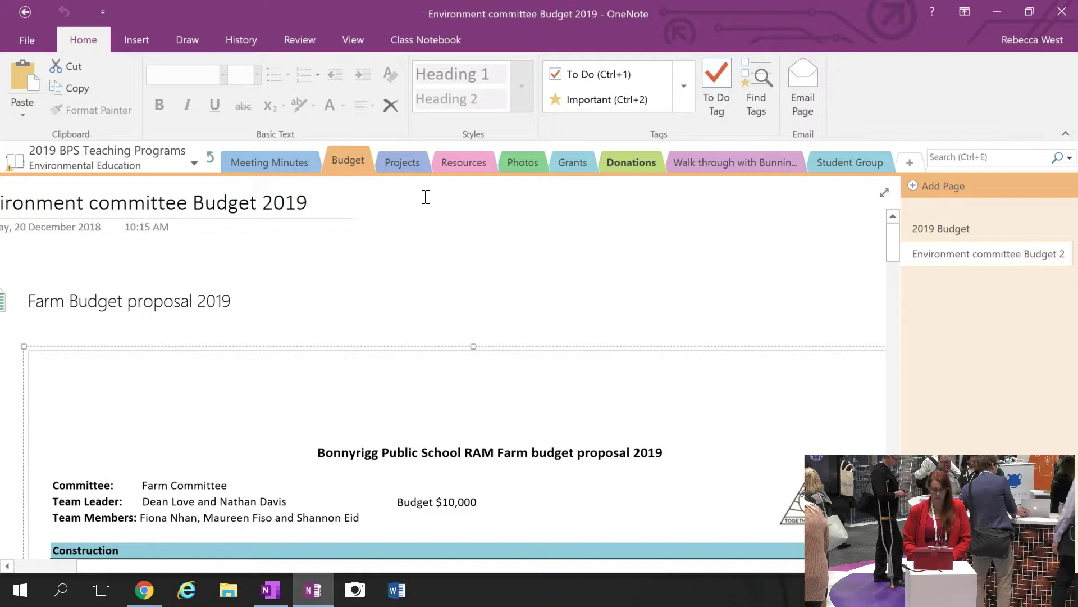
# Open the Environmental Education Projects section and examine the draft Nature Trail map with its zone key.
pyautogui.click(412, 166)
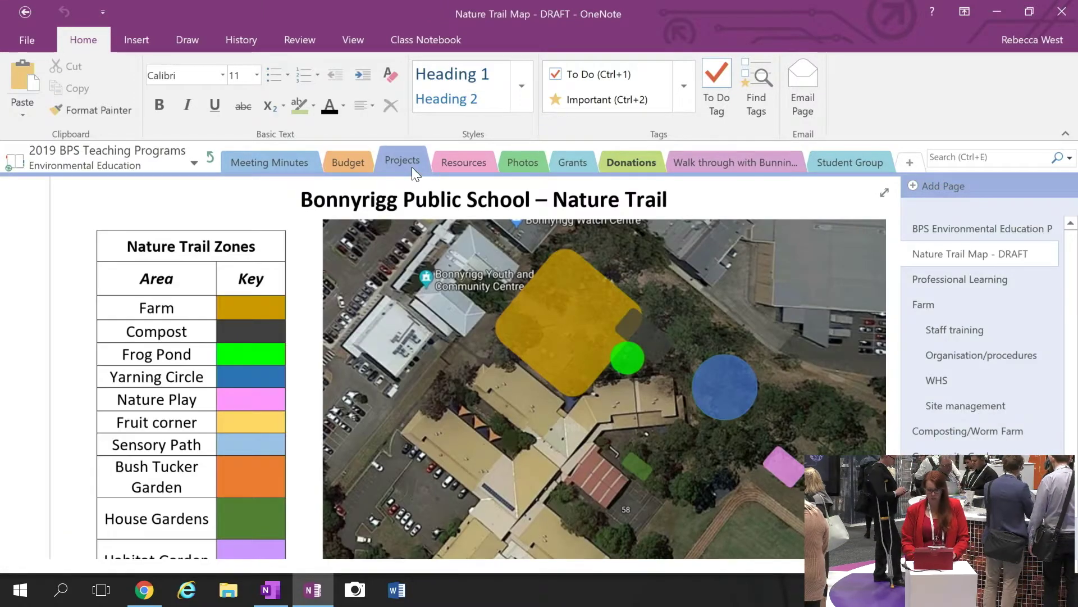
pyautogui.scroll(-3, 528, 393)
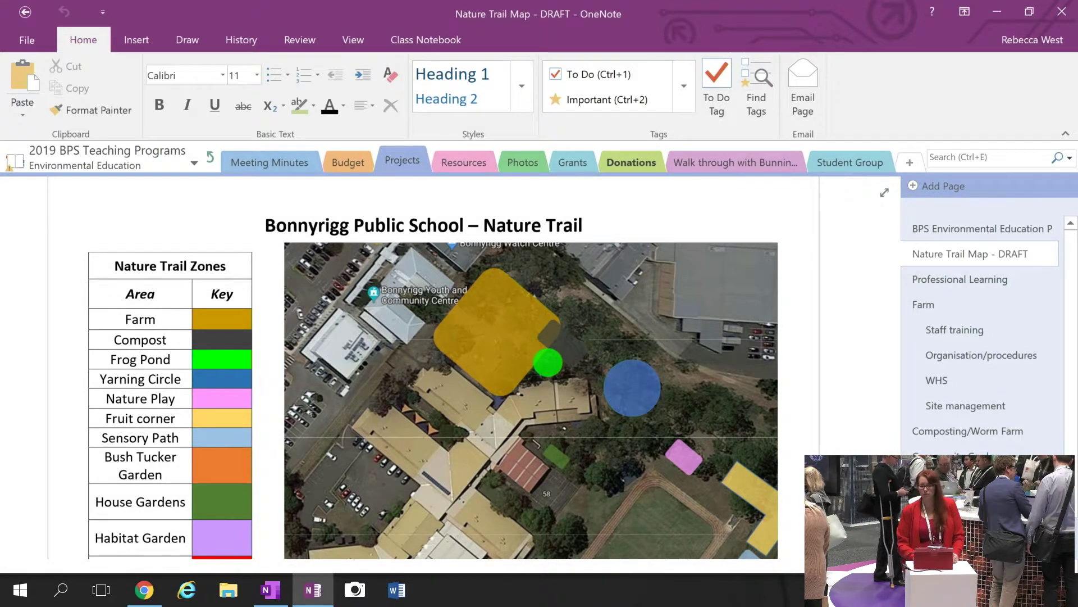
pyautogui.scroll(-1, 427, 371)
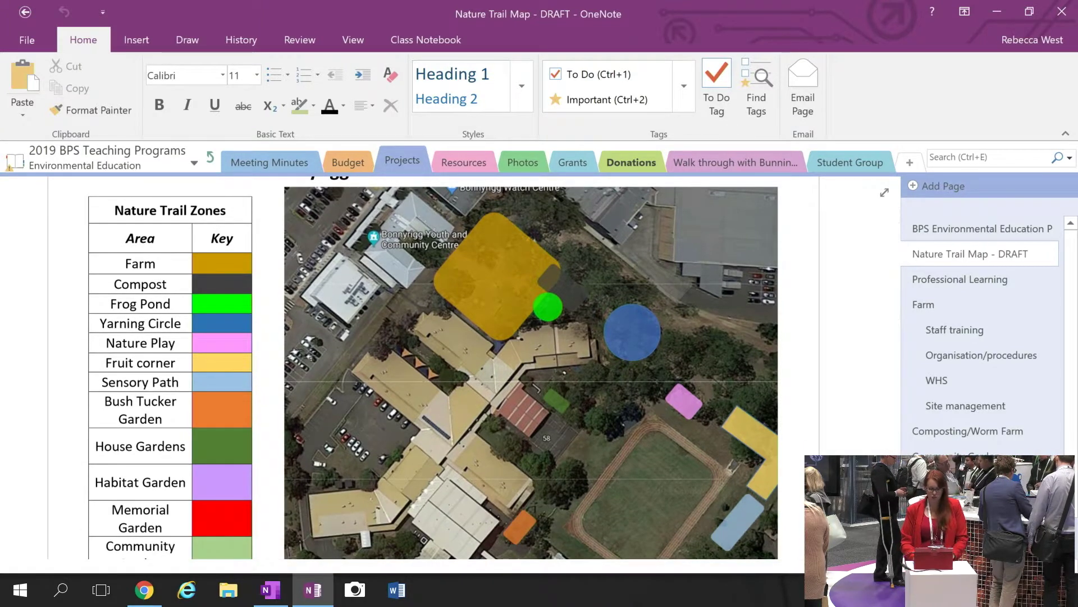
# View the Grants and Donations sections and look through the Bunnings wish list of nature trail zones.
pyautogui.click(576, 167)
pyautogui.click(652, 163)
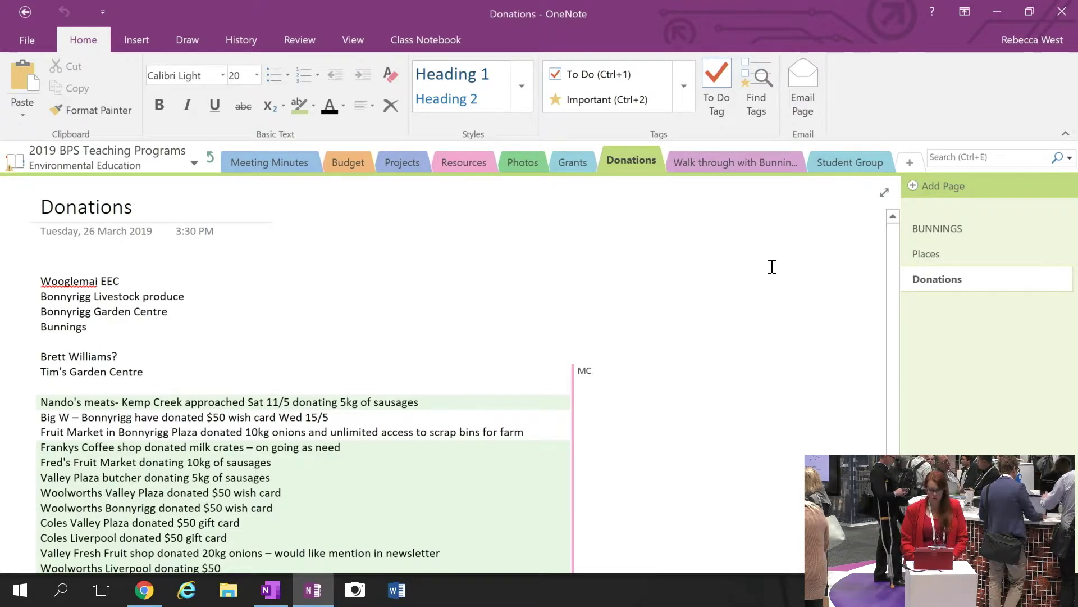
pyautogui.click(774, 163)
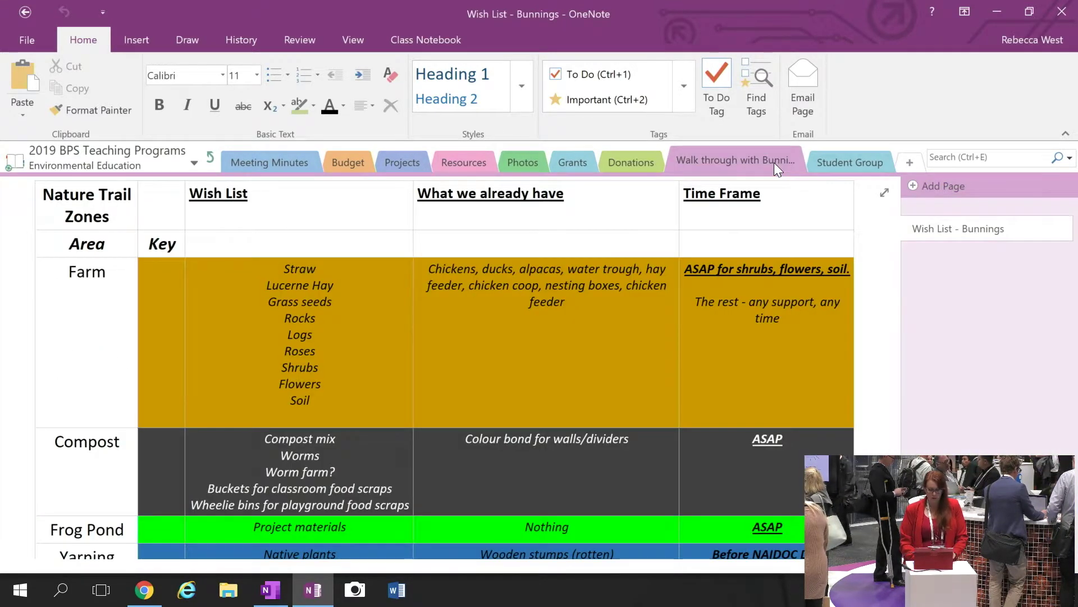
pyautogui.scroll(-10, 70, 403)
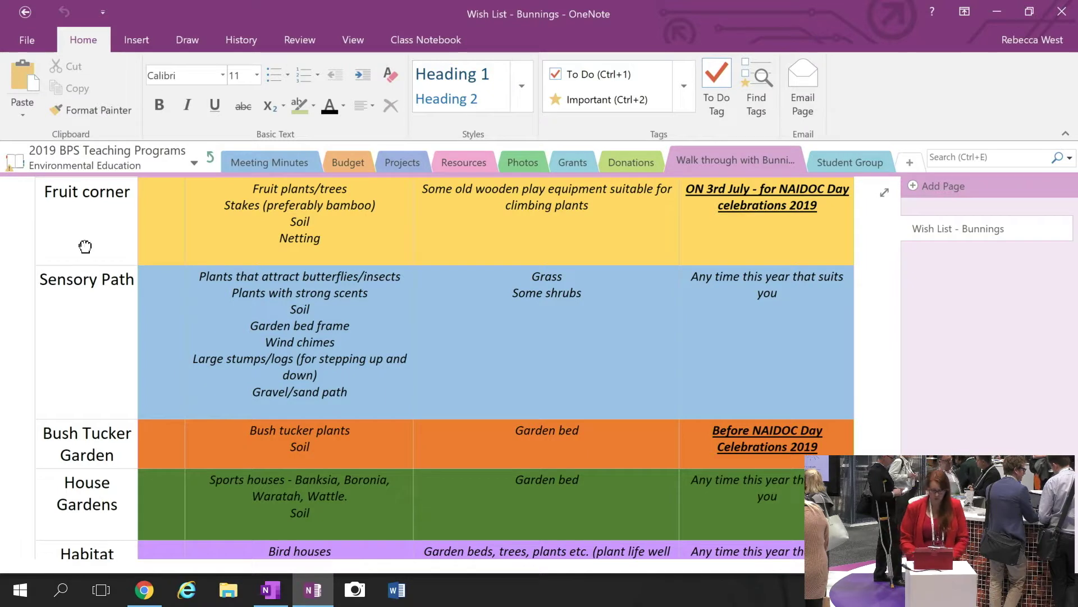
# Return through Committees and _Collaboration Space to the notebook's top level, showing the Extra Curricular Groups timetable of activities.
pyautogui.click(213, 164)
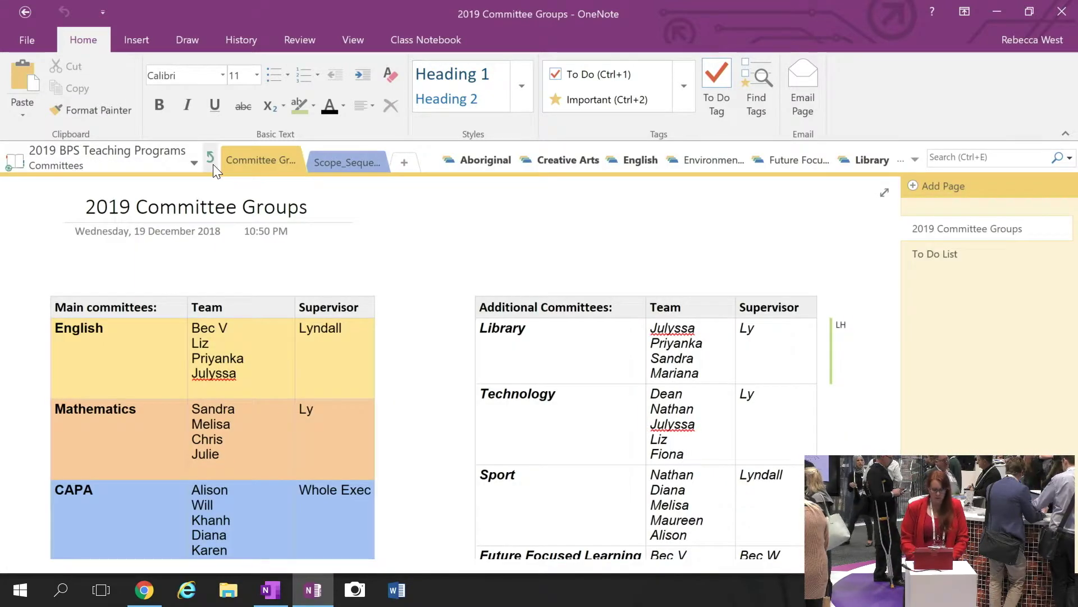
pyautogui.click(213, 164)
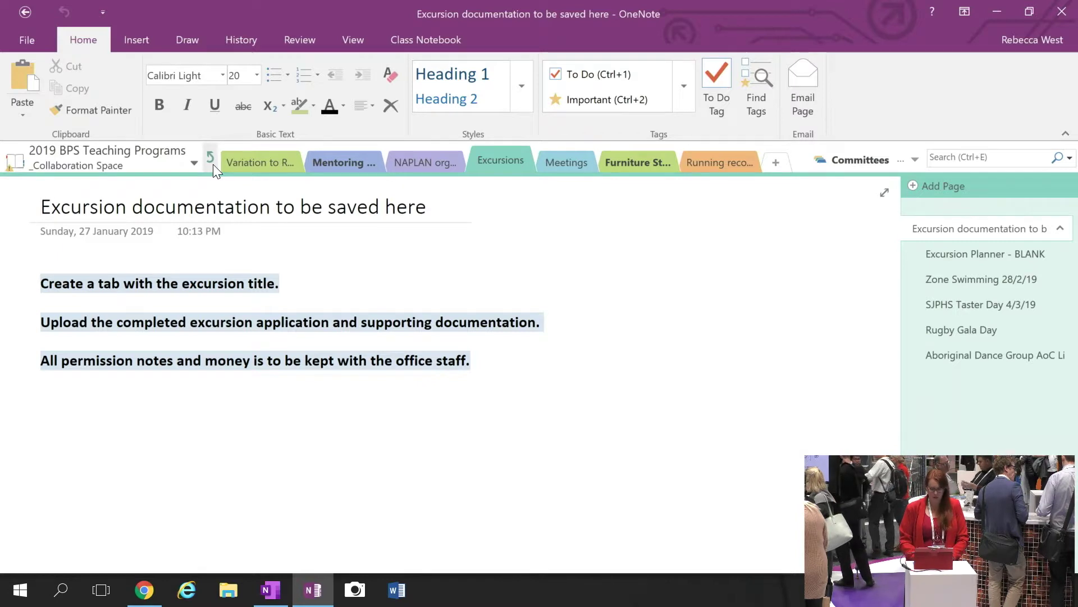
pyautogui.click(212, 162)
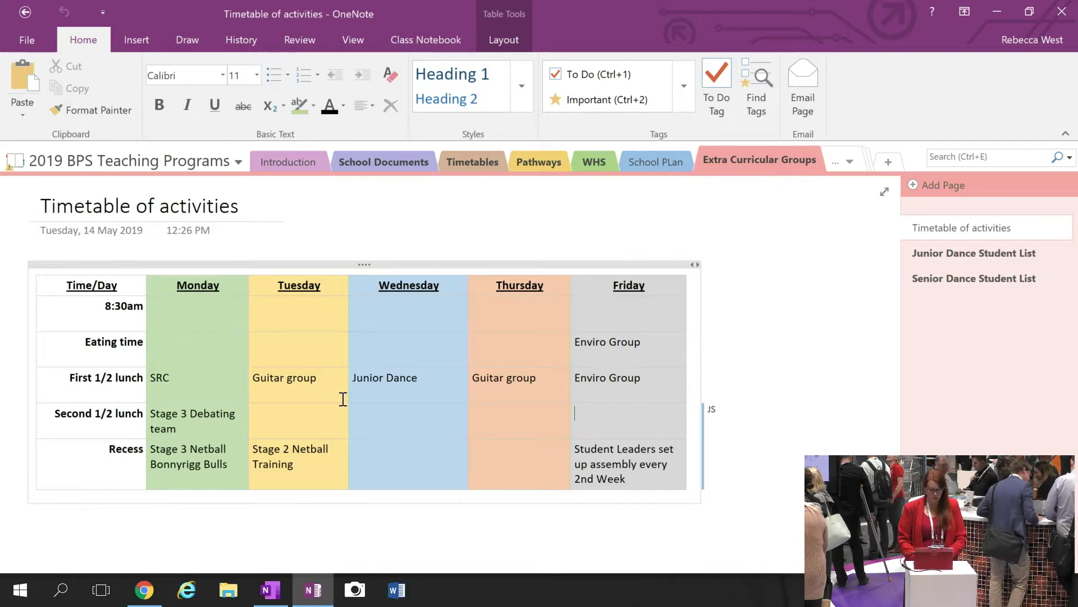
# Switch to the browser to show the notebook in OneNote Online, and return to the desktop OneNote window.
pyautogui.click(144, 590)
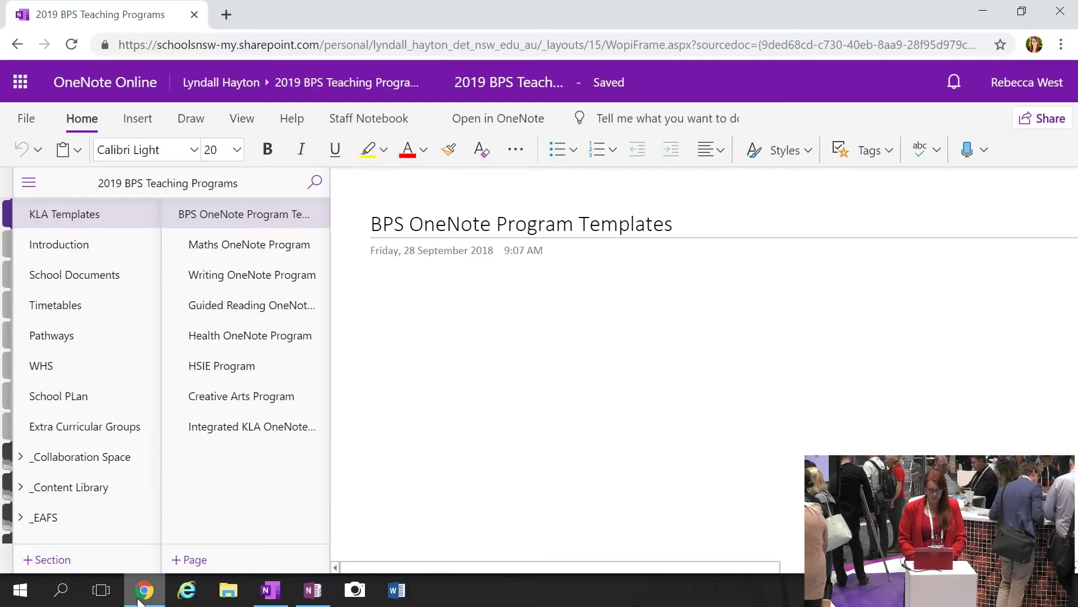
pyautogui.click(264, 595)
pyautogui.click(312, 597)
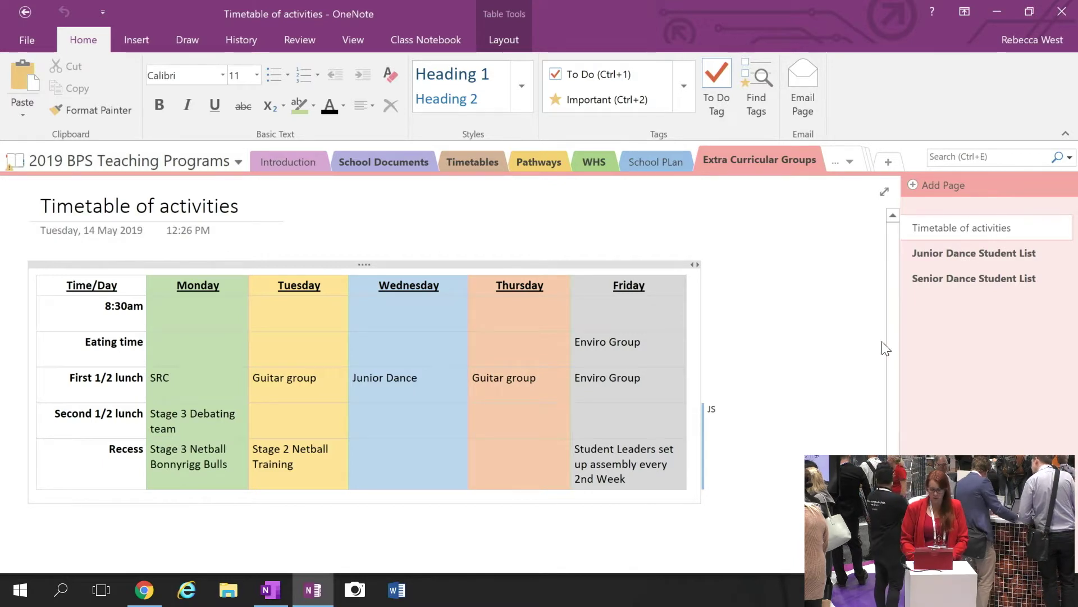
# Visit the School Documents section and open the Timetables section at the Term 2 TT DRAFT V4 page.
pyautogui.click(346, 170)
pyautogui.click(476, 163)
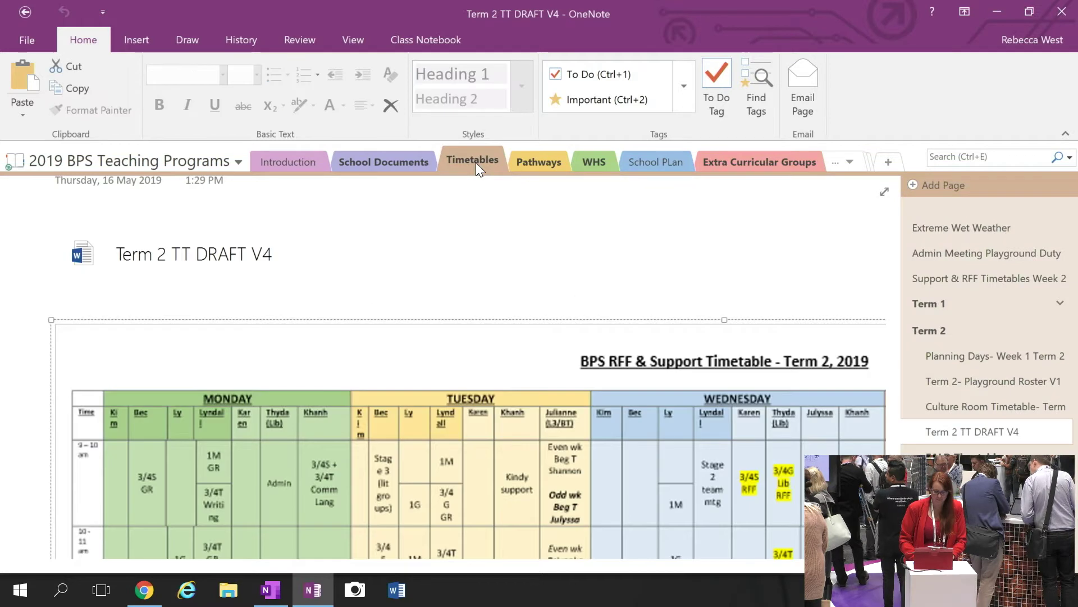